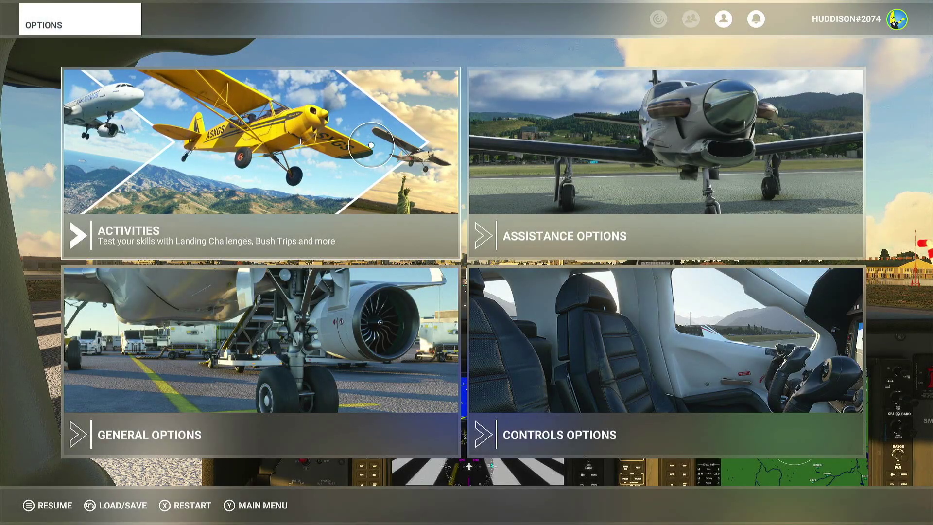
Reopen the options menu and go to Controls Options for the T.Flight HOTAS One.
{"action": "key", "text": "Escape"}
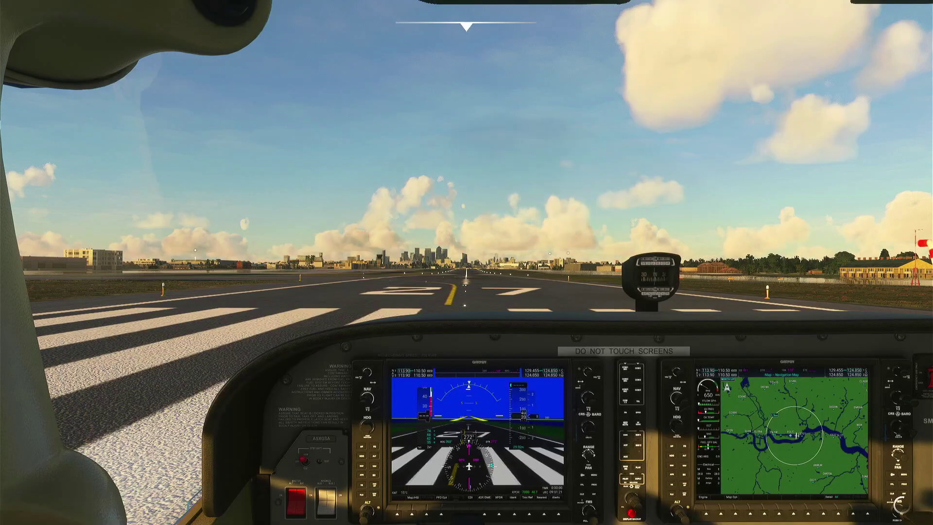
{"action": "key", "text": "Escape"}
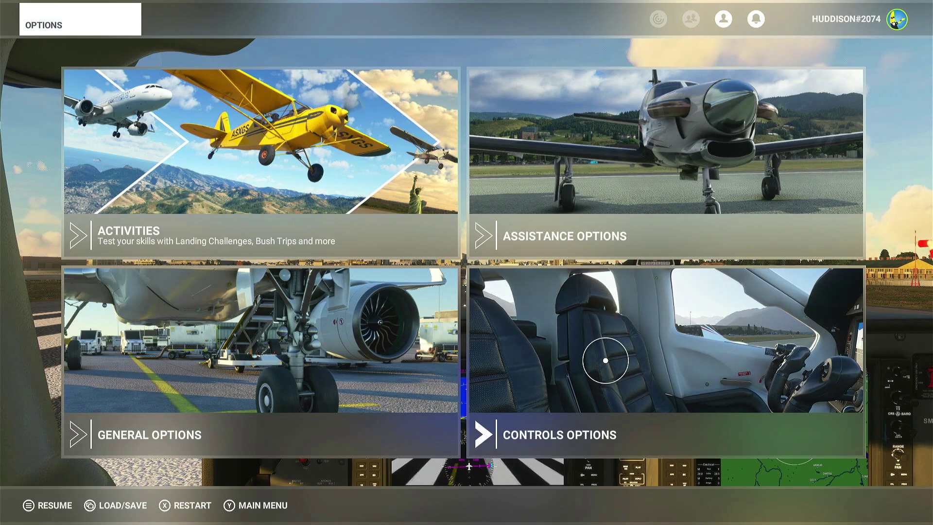
{"action": "left_click", "coordinate": [605, 360]}
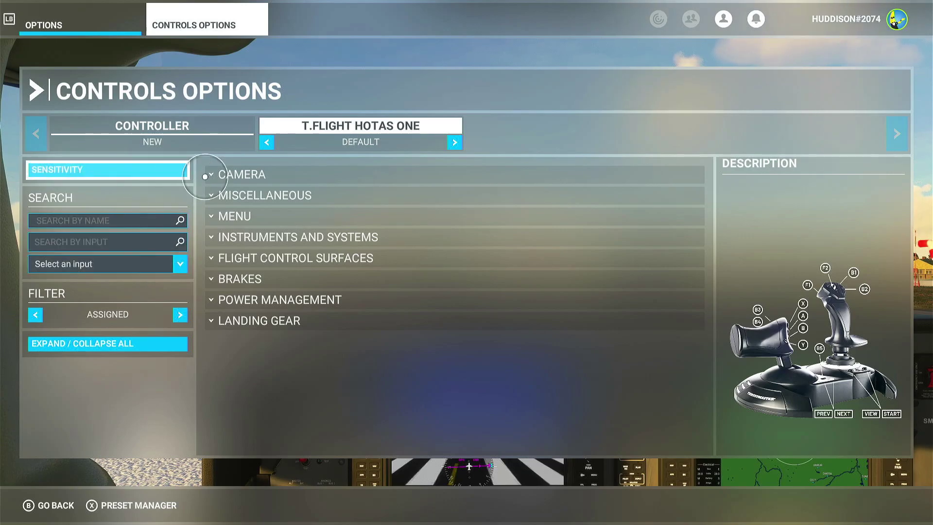
{"action": "left_click", "coordinate": [119, 242]}
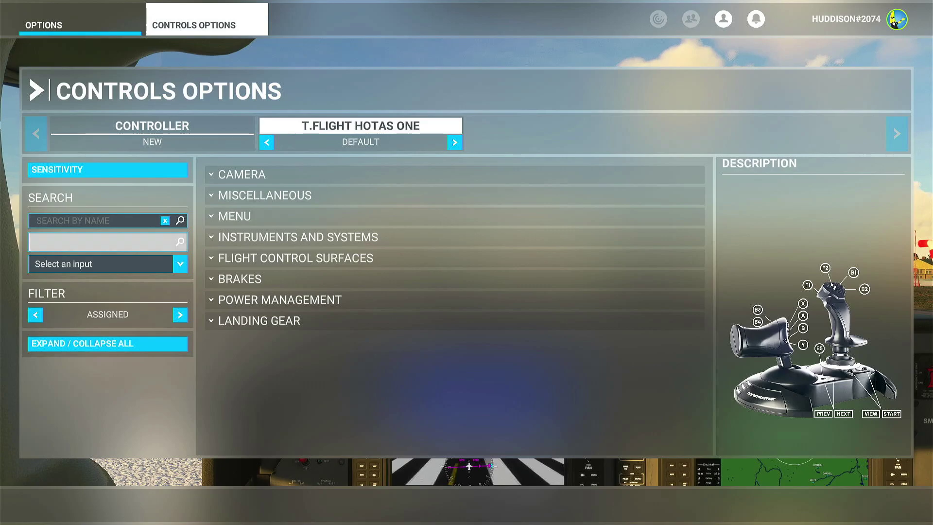
Search bindings by the F2 input to show its cockpit and external view resets.
{"action": "key", "text": "Escape"}
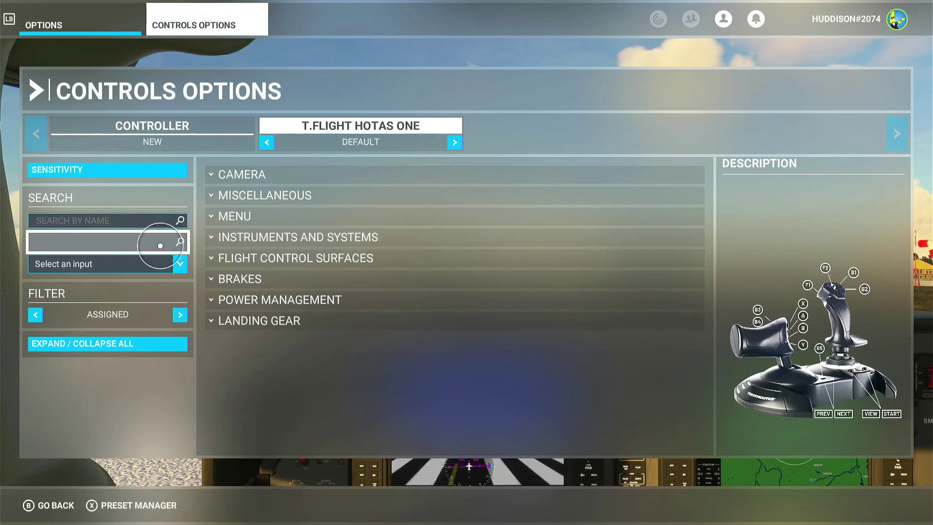
{"action": "left_click", "coordinate": [160, 246]}
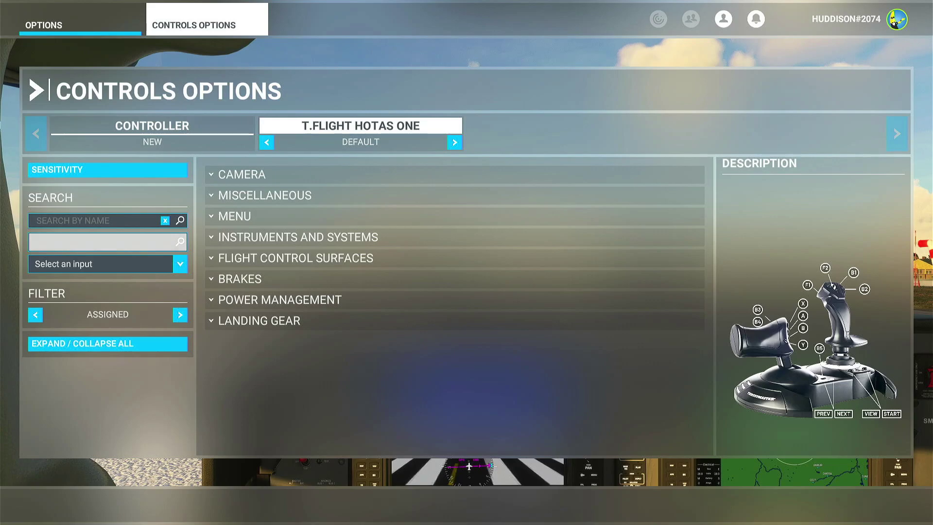
{"action": "key", "text": "F2"}
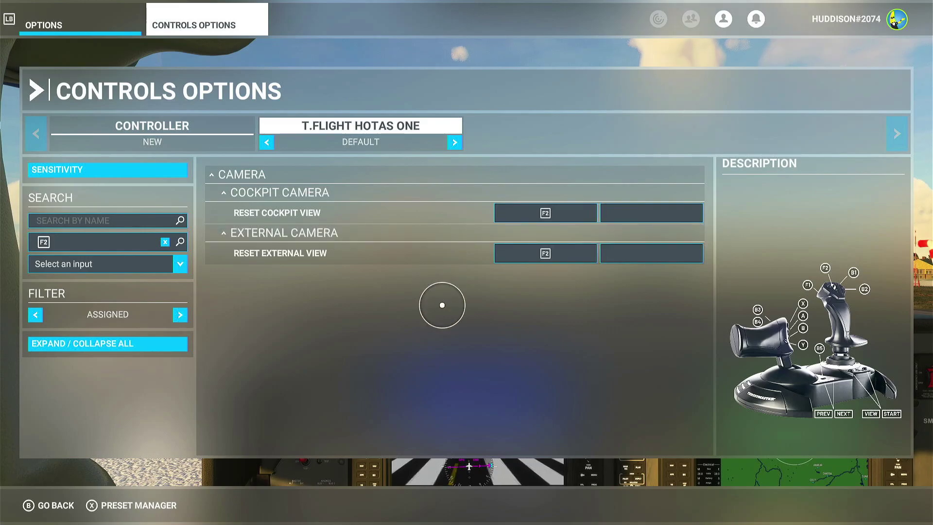
Look right and back forward in the cockpit, then return to HOTAS Controls Options.
{"action": "key", "text": "Escape"}
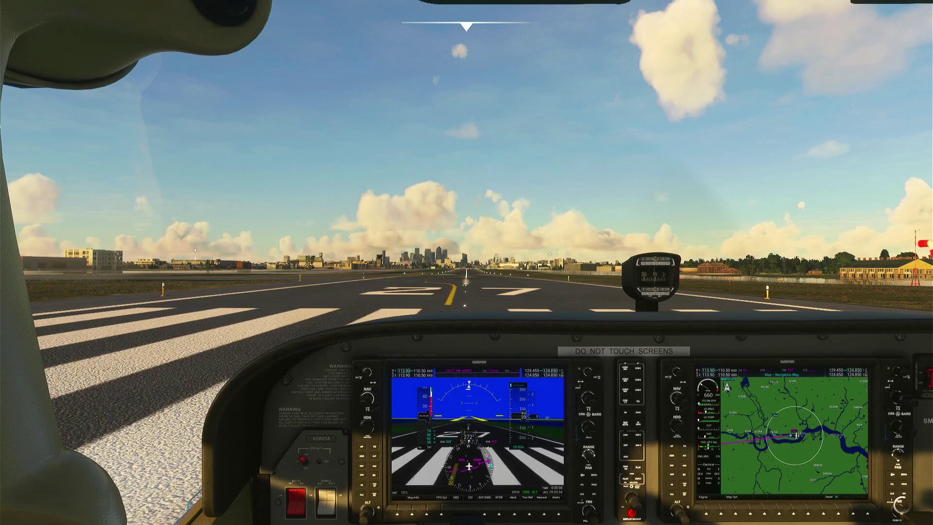
{"action": "key", "text": "KP_6"}
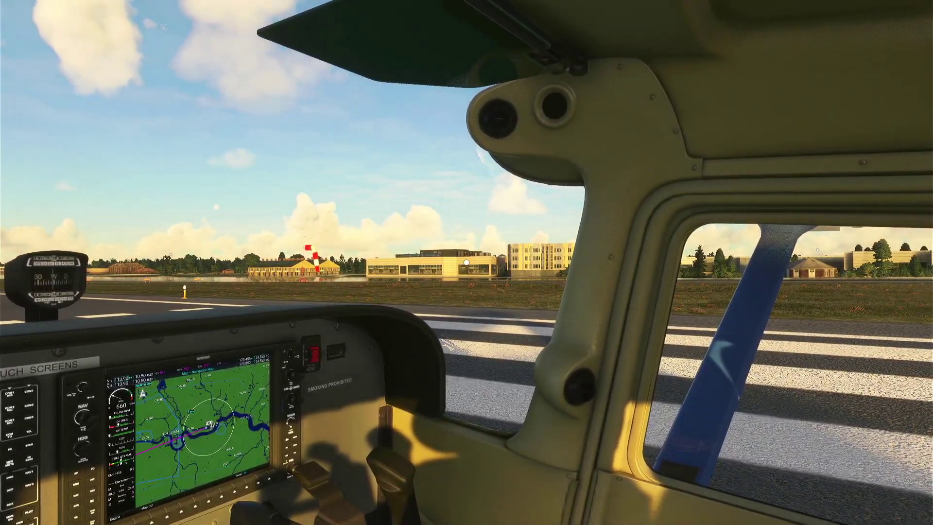
{"action": "key", "text": "KP_8"}
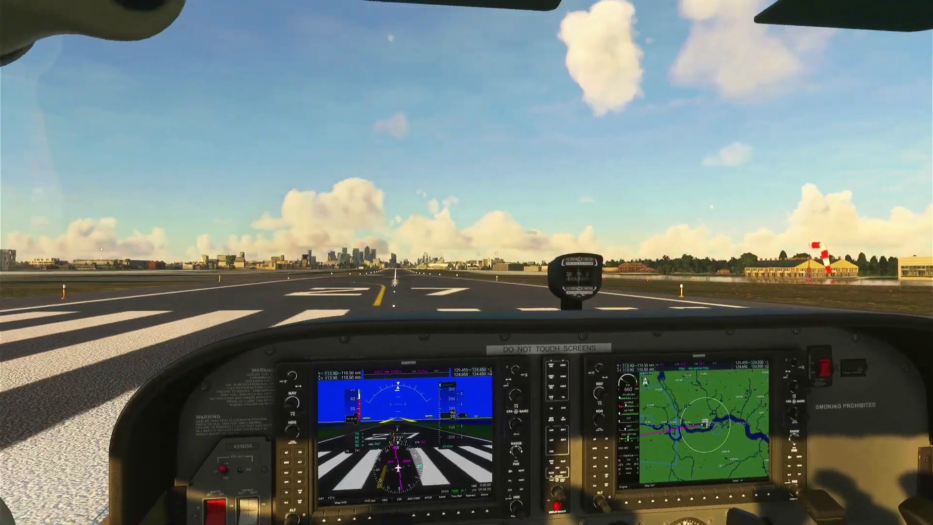
{"action": "key", "text": "Escape"}
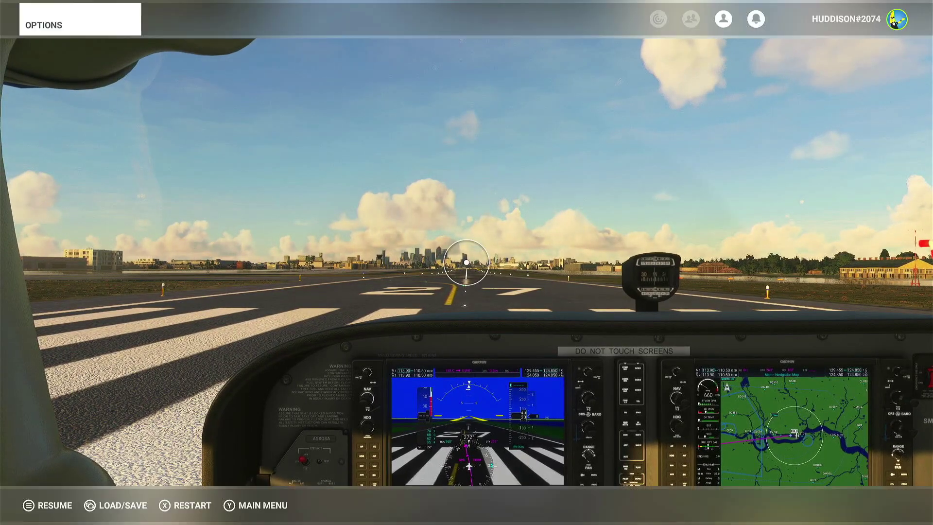
{"action": "left_click", "coordinate": [522, 366]}
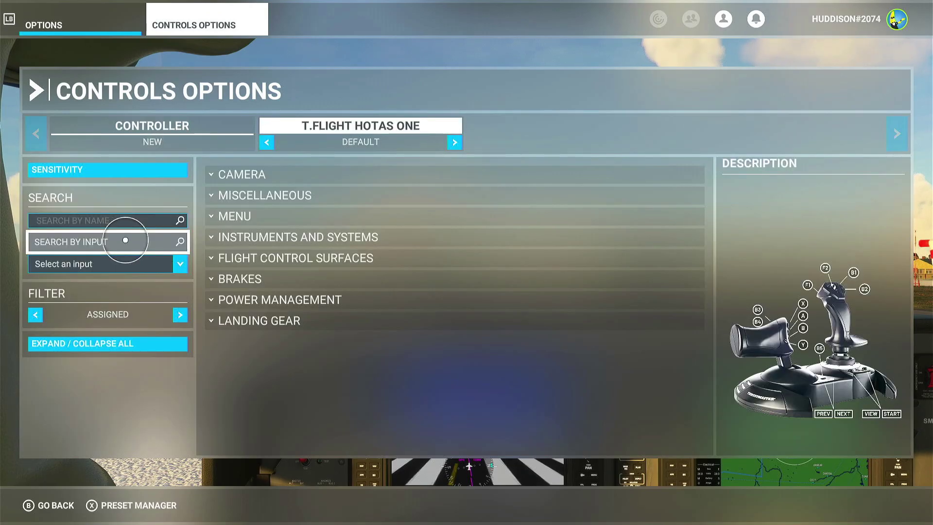
{"action": "left_click", "coordinate": [126, 240]}
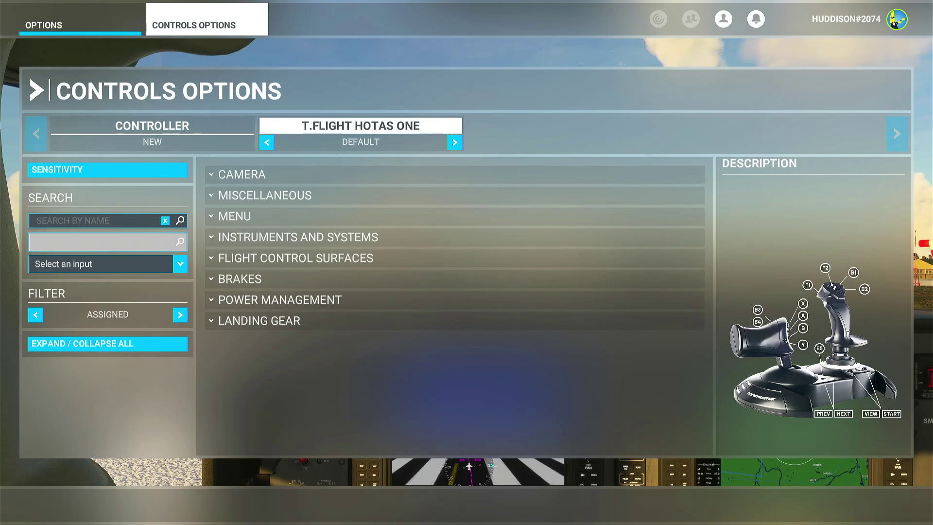
{"action": "key", "text": "x"}
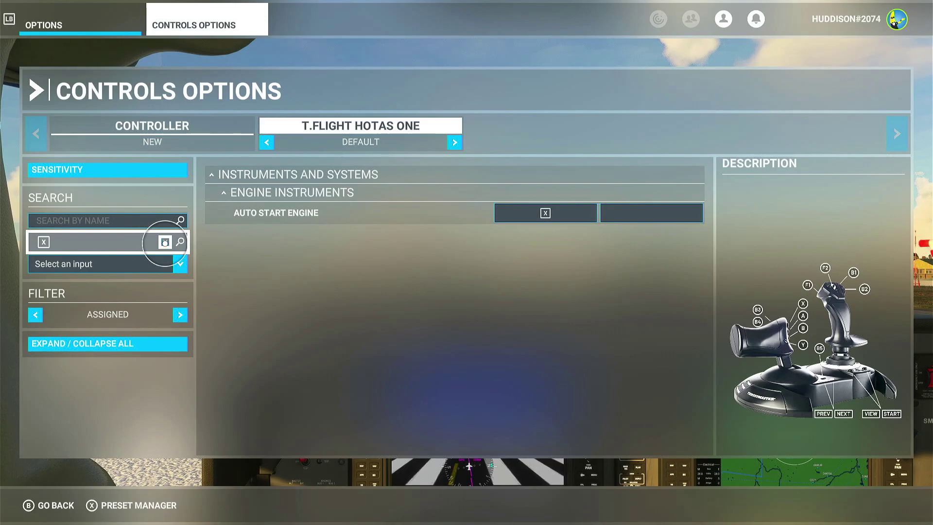
{"action": "left_click", "coordinate": [165, 242]}
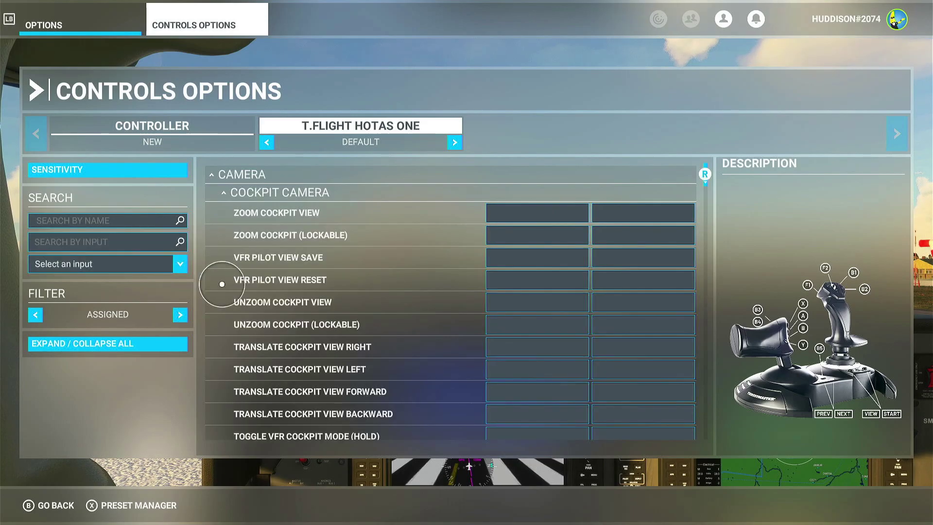
{"action": "left_click", "coordinate": [141, 314]}
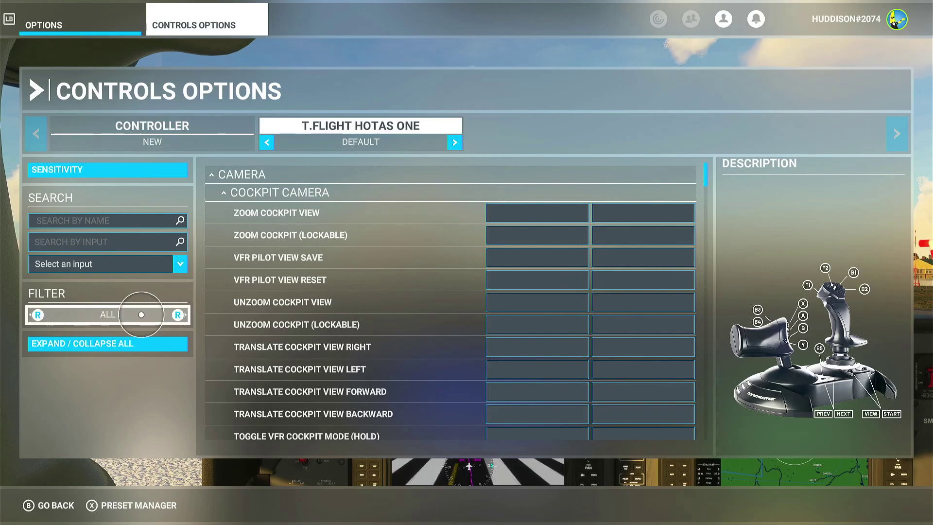
{"action": "left_click", "coordinate": [141, 333]}
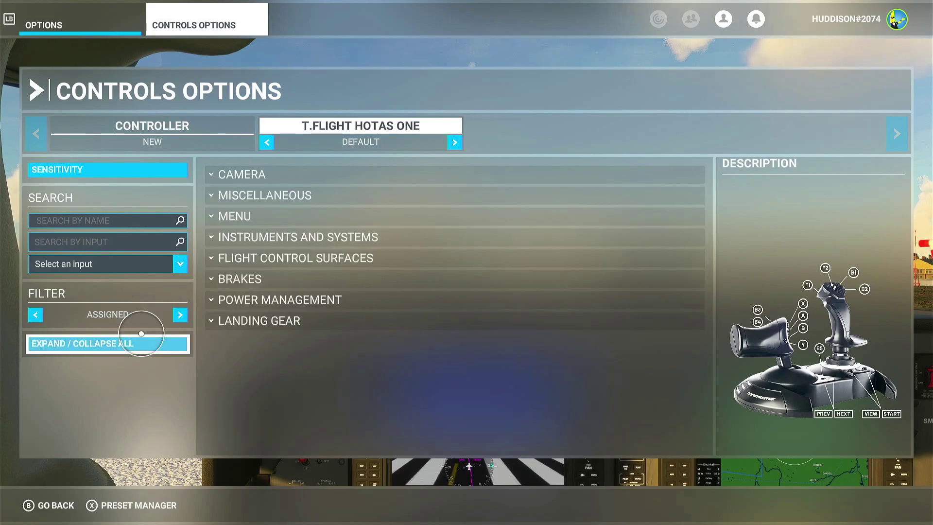
Search bindings by the rocker's L-Axis 5 + input, finding Elevator Trim Up (Nose Up).
{"action": "left_click", "coordinate": [135, 242]}
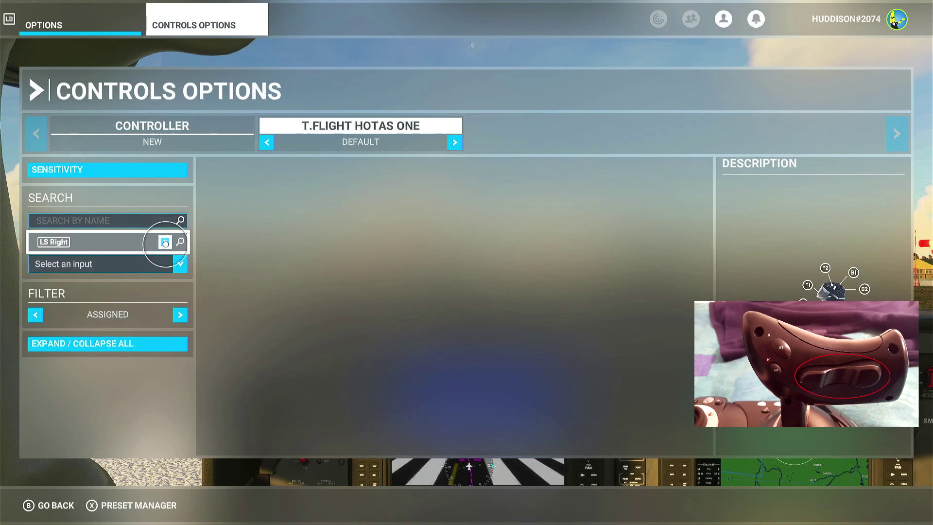
{"action": "left_click", "coordinate": [166, 243]}
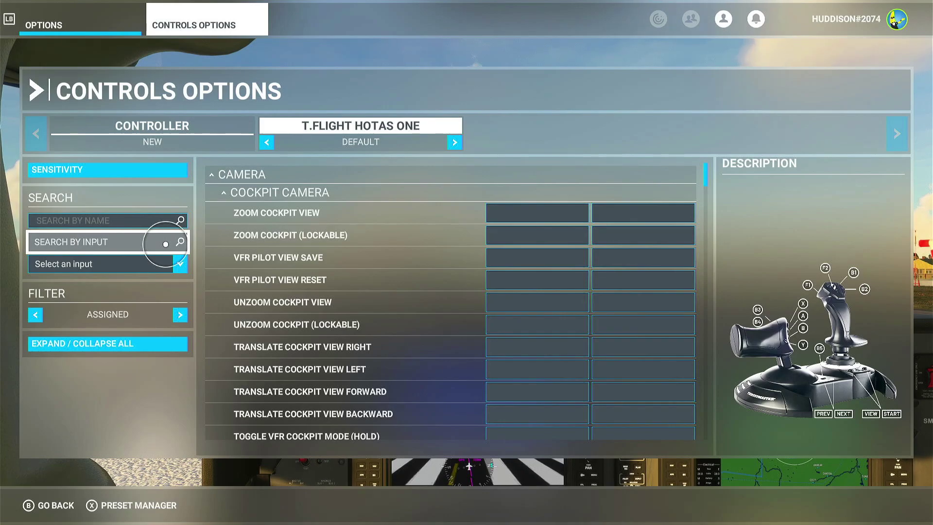
{"action": "left_click", "coordinate": [165, 244]}
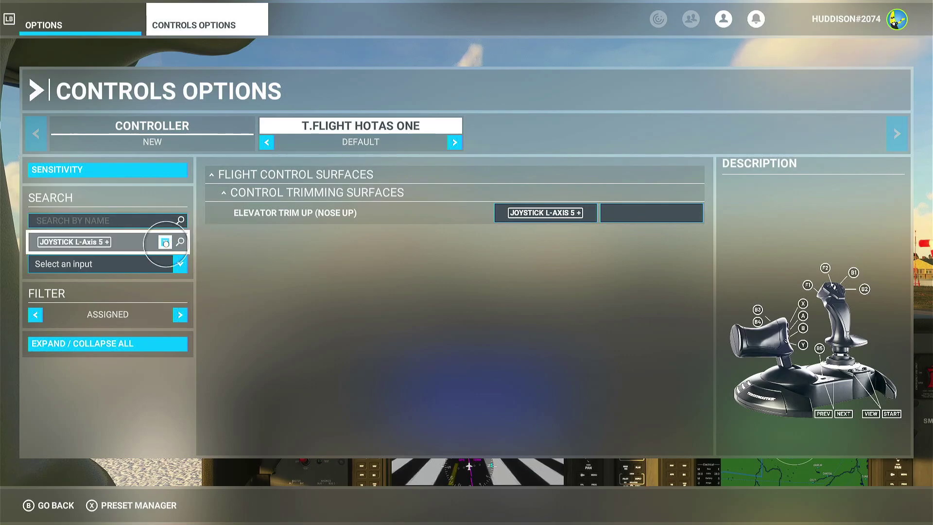
Clear the Search by Input filter to list all Cockpit Camera bindings again.
{"action": "left_click", "coordinate": [166, 242]}
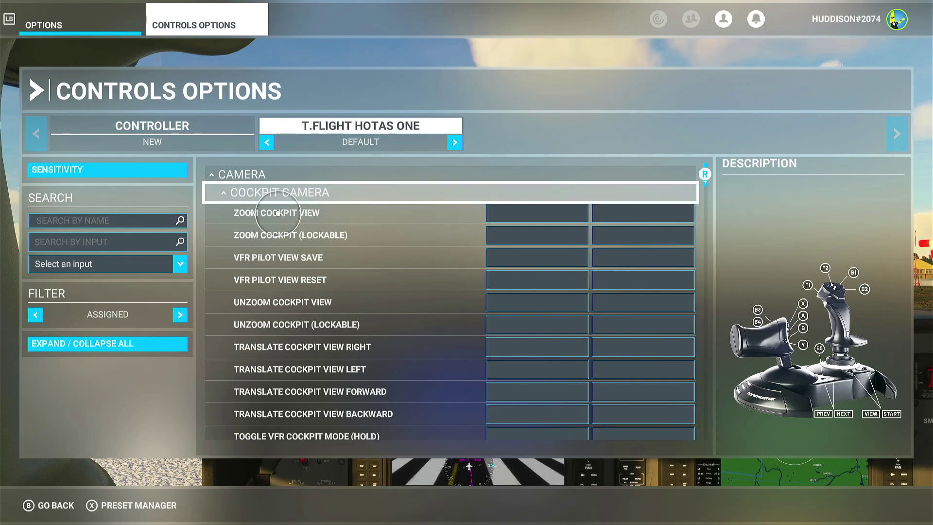
Toggle the bindings filter from Assigned to All and back to Assigned.
{"action": "left_click", "coordinate": [135, 313]}
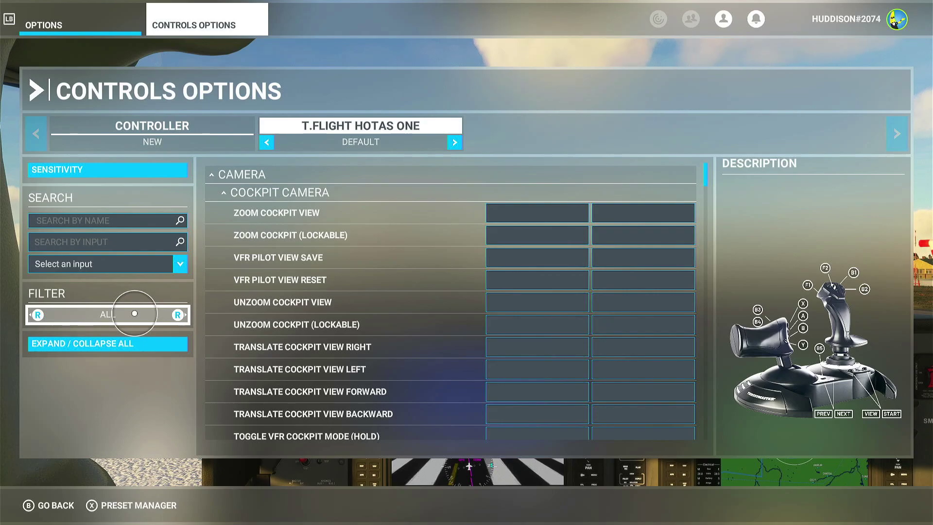
{"action": "left_click", "coordinate": [134, 314]}
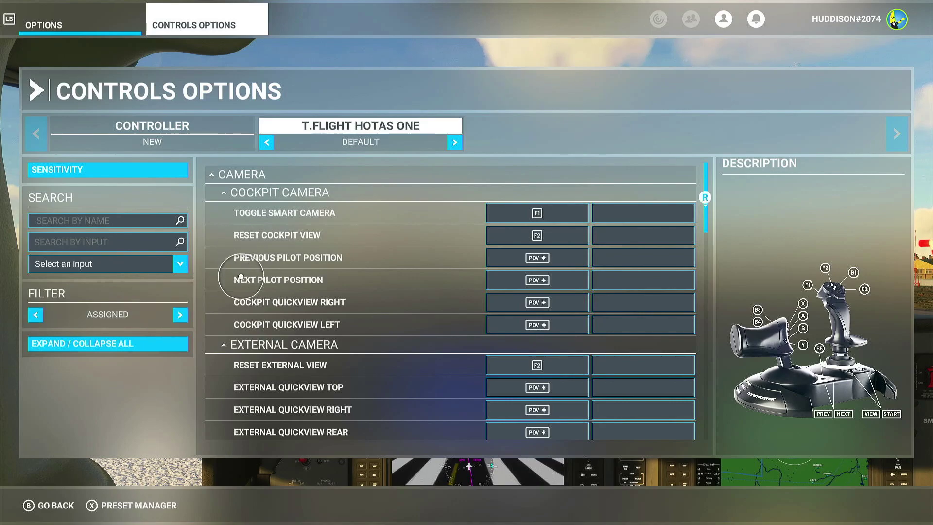
Collapse the list, then expand Flight Control Surfaces and its Control Trimming Surfaces.
{"action": "left_click", "coordinate": [114, 347]}
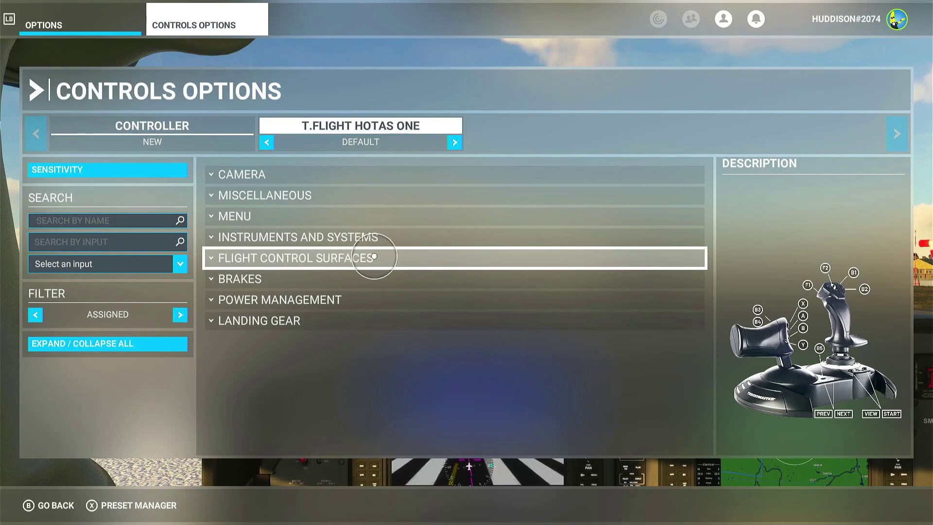
{"action": "left_click", "coordinate": [392, 256]}
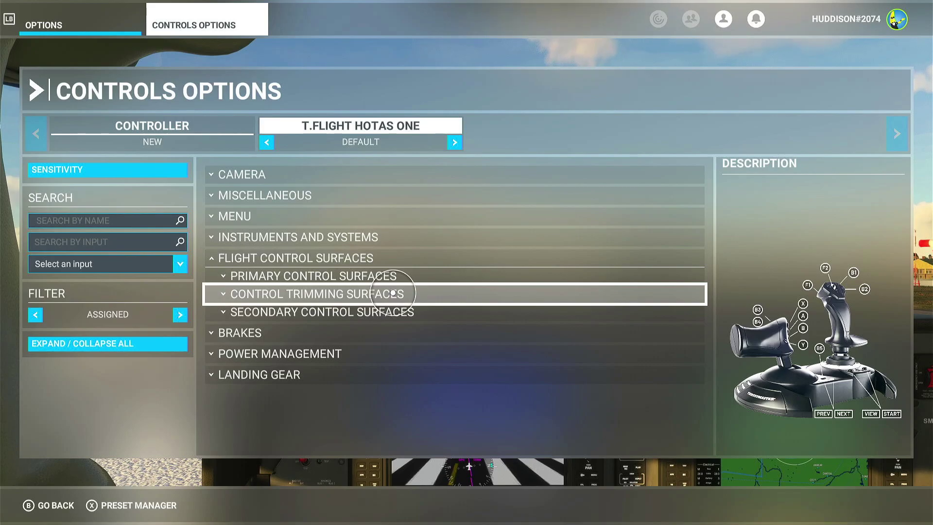
{"action": "left_click", "coordinate": [393, 292]}
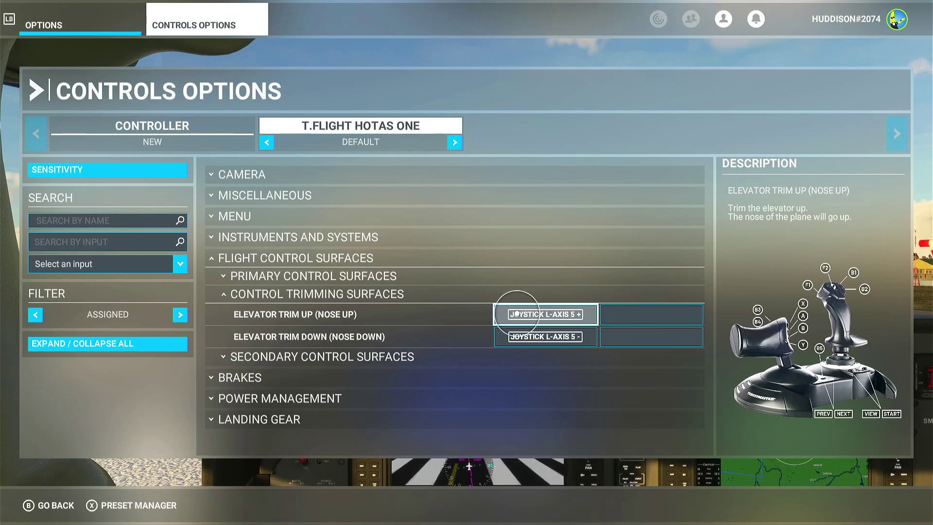
Clear the Joystick L-Axis 5 + input from Elevator Trim Up (Nose Up).
{"action": "left_click", "coordinate": [542, 314]}
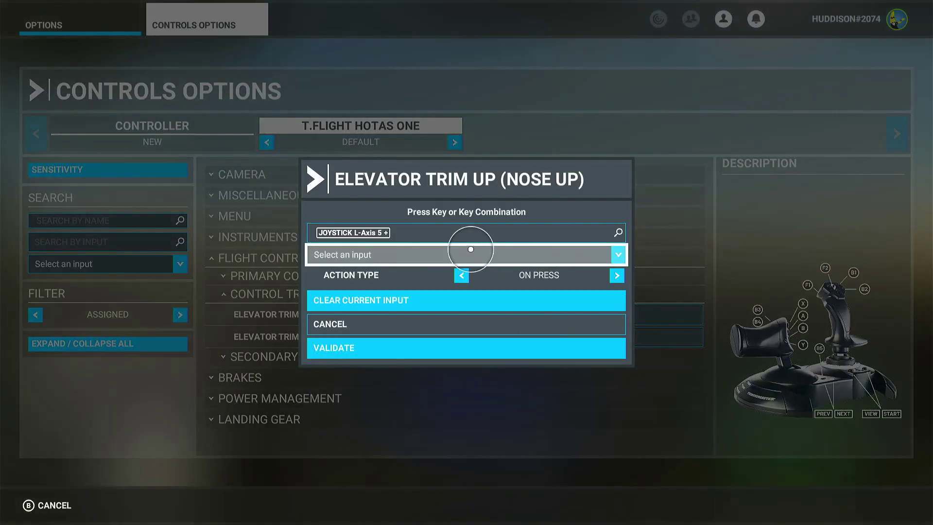
{"action": "left_click", "coordinate": [471, 308]}
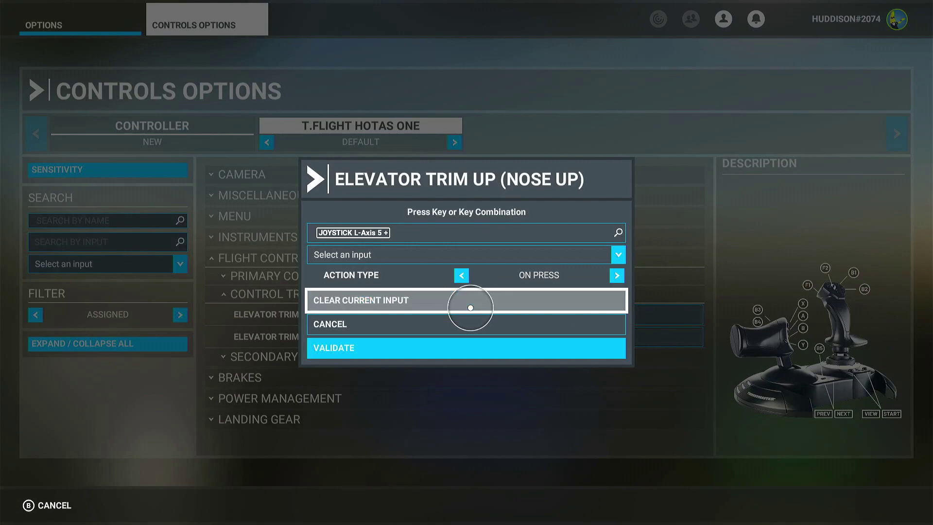
{"action": "left_click", "coordinate": [470, 341]}
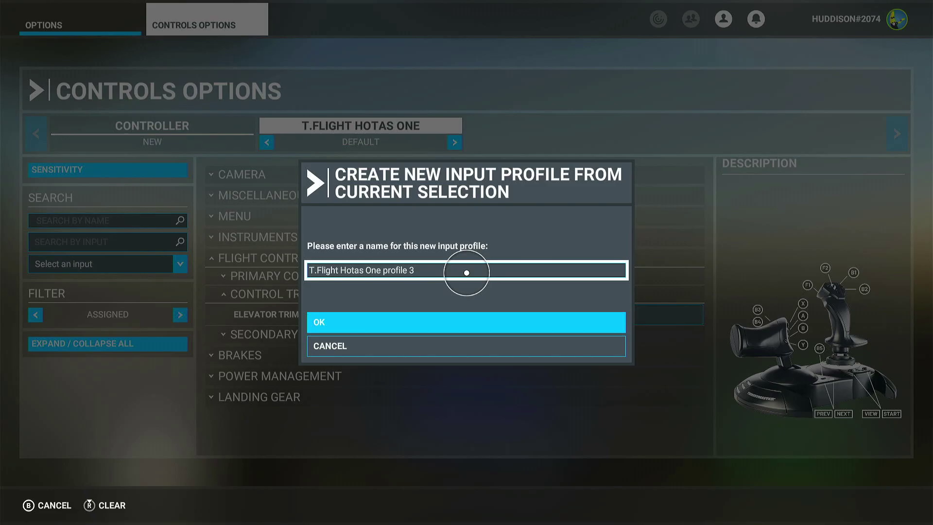
Name the new input profile 'Basics' with the on-screen keyboard and create it.
{"action": "left_click", "coordinate": [466, 273]}
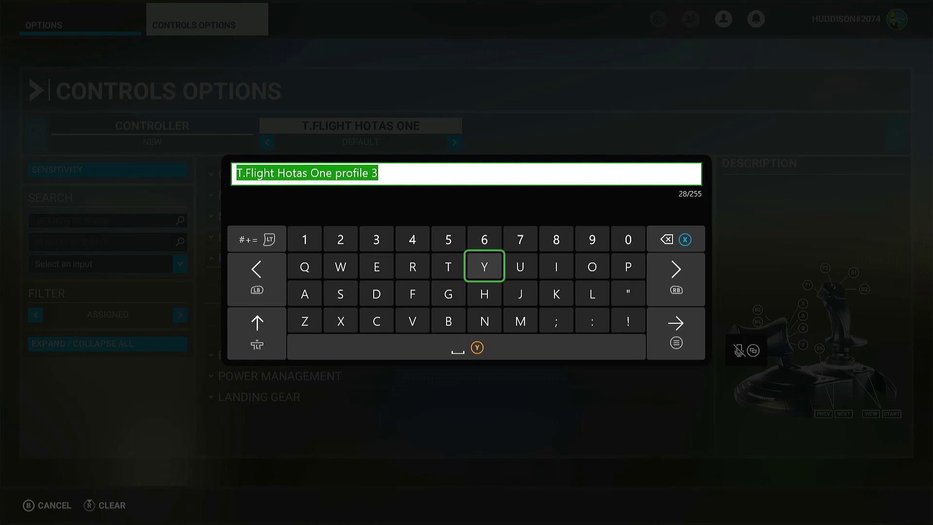
{"action": "key", "text": "BackSpace"}
{"action": "key", "text": "Down"}
{"action": "key", "text": "Down"}
{"action": "key", "text": "Down"}
{"action": "key", "text": "Up"}
{"action": "key", "text": "Left"}
{"action": "type", "text": "B"}
{"action": "key", "text": "Up"}
{"action": "key", "text": "Left"}
{"action": "key", "text": "Left"}
{"action": "key", "text": "Left"}
{"action": "key", "text": "Left"}
{"action": "type", "text": "a"}
{"action": "key", "text": "Right"}
{"action": "type", "text": "s"}
{"action": "key", "text": "Right"}
{"action": "key", "text": "Right"}
{"action": "key", "text": "Right"}
{"action": "key", "text": "Right"}
{"action": "key", "text": "Right"}
{"action": "key", "text": "Right"}
{"action": "key", "text": "Up"}
{"action": "type", "text": "i"}
{"action": "key", "text": "Down"}
{"action": "key", "text": "Left"}
{"action": "key", "text": "Left"}
{"action": "key", "text": "Left"}
{"action": "key", "text": "Left"}
{"action": "key", "text": "Left"}
{"action": "key", "text": "Left"}
{"action": "key", "text": "Down"}
{"action": "key", "text": "Right"}
{"action": "type", "text": "c"}
{"action": "key", "text": "Up"}
{"action": "key", "text": "Left"}
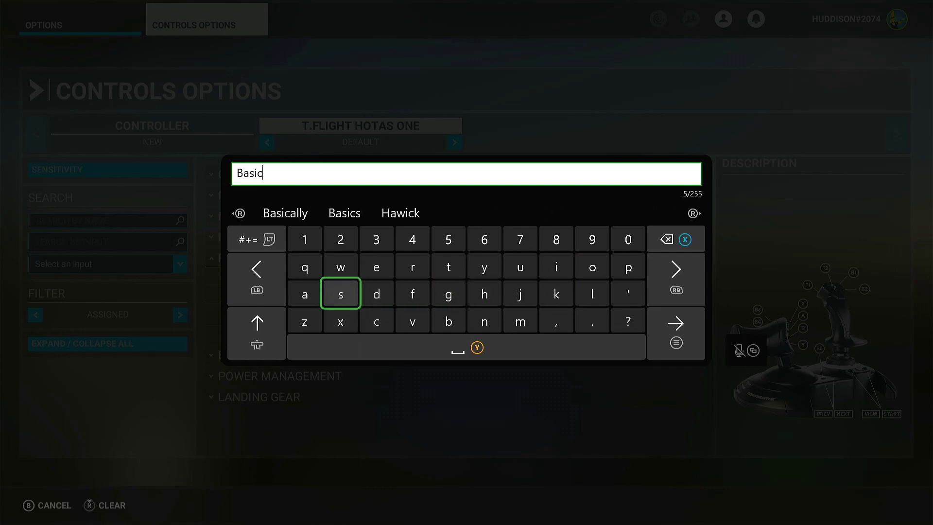
{"action": "type", "text": "s"}
{"action": "key", "text": "Right"}
{"action": "key", "text": "Right"}
{"action": "key", "text": "Right"}
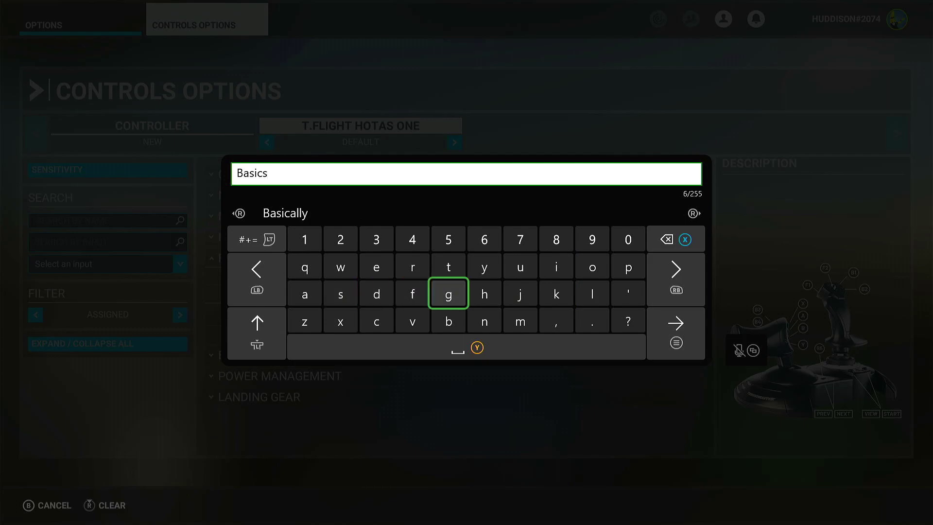
{"action": "key", "text": "Return"}
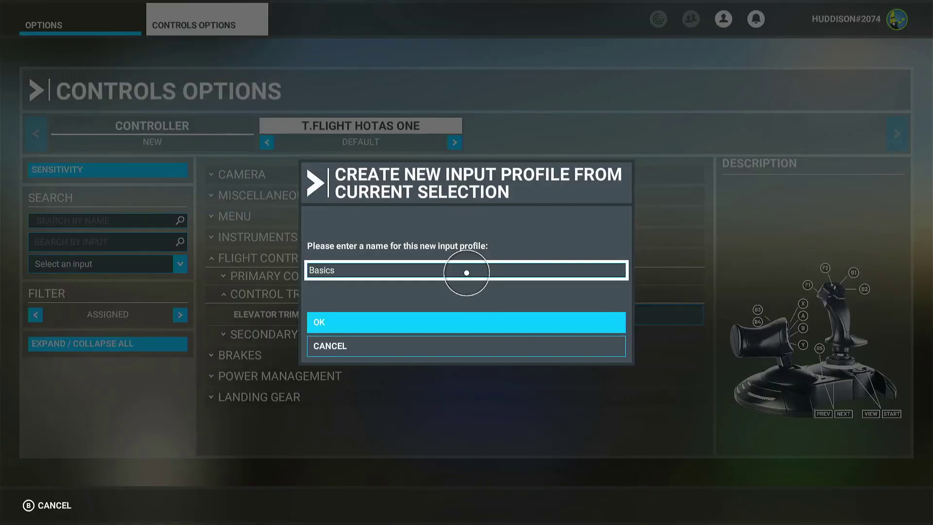
{"action": "left_click", "coordinate": [466, 322]}
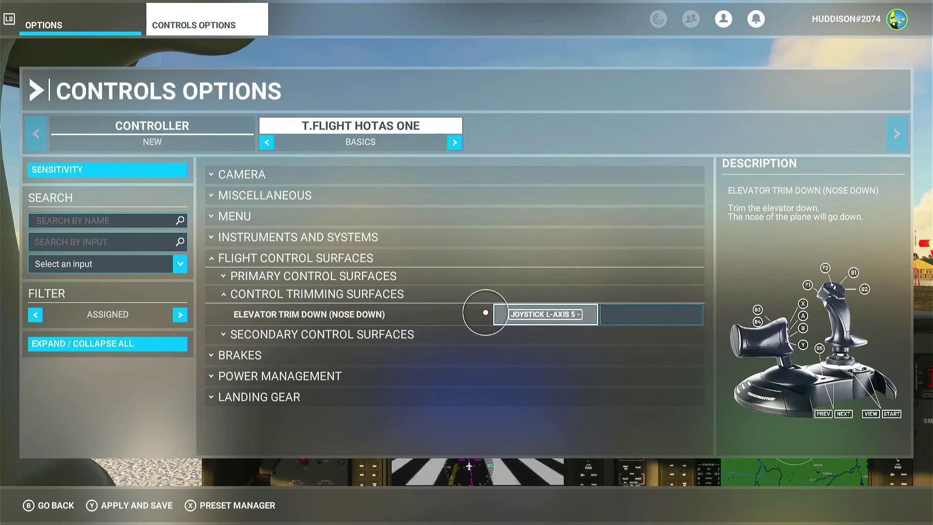
Clear the L-Axis 5 - input from Elevator Trim Down and save the Basics profile.
{"action": "left_click", "coordinate": [540, 314]}
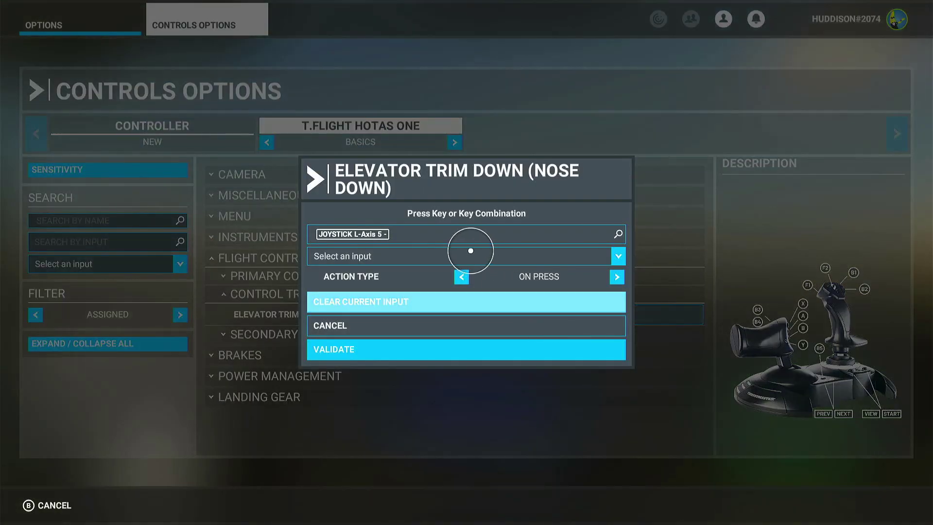
{"action": "left_click", "coordinate": [470, 300]}
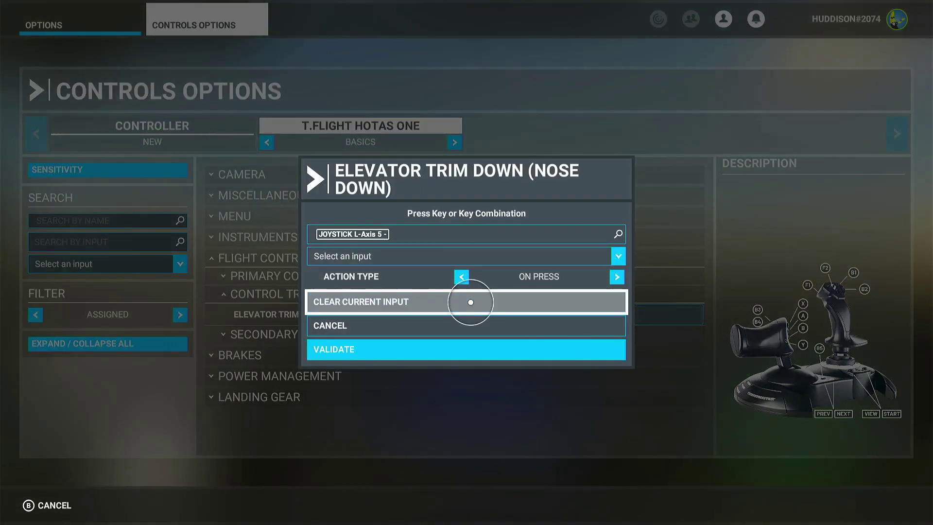
{"action": "left_click", "coordinate": [472, 346]}
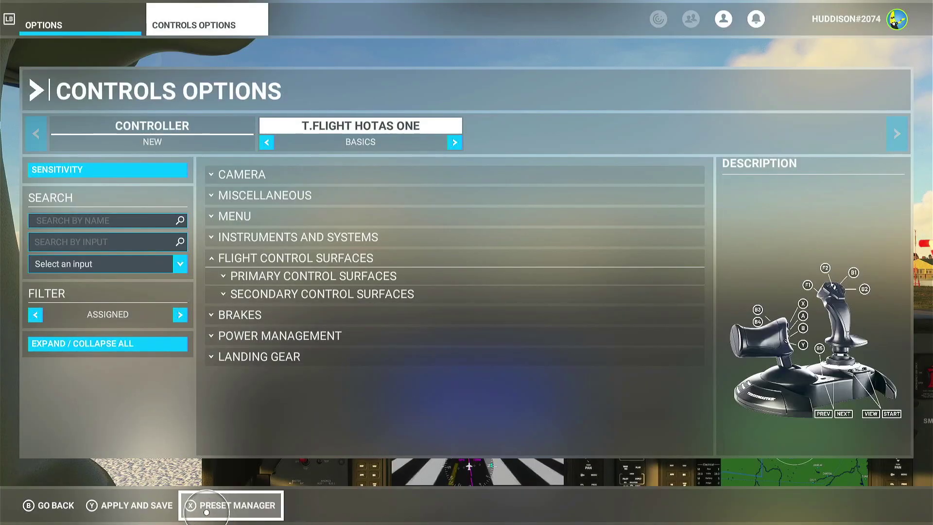
{"action": "left_click", "coordinate": [144, 520]}
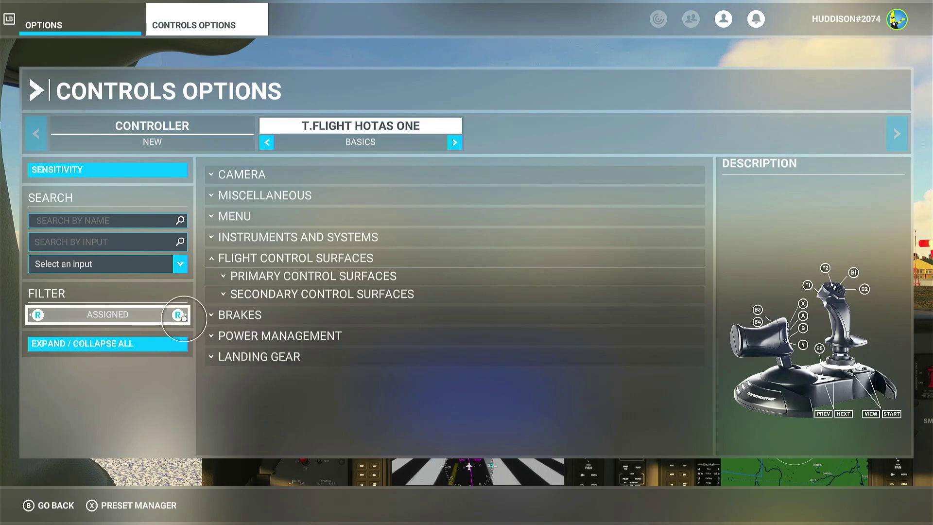
Set the Filter to ALL and scroll down to the empty Elevator Trim Up (Nose Up) row.
{"action": "left_click", "coordinate": [183, 318]}
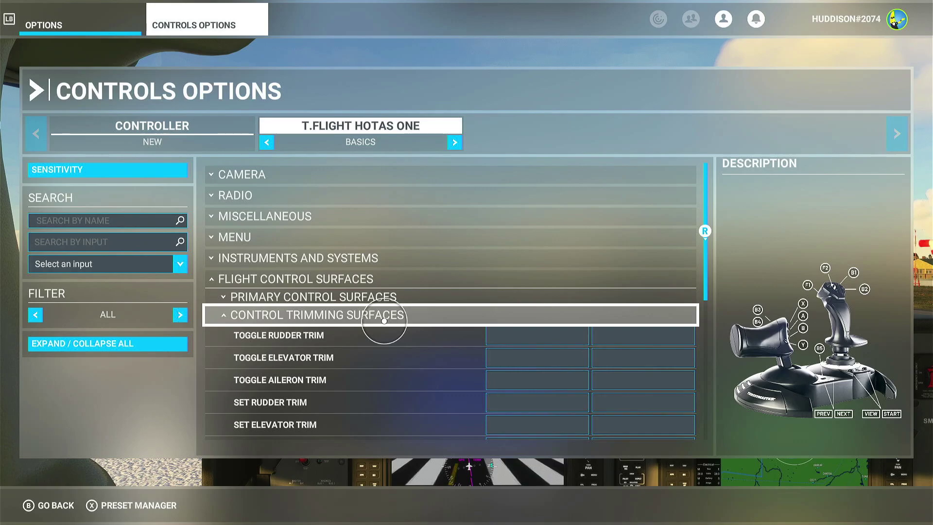
{"action": "scroll", "coordinate": [384, 359], "scroll_direction": "down", "scroll_amount": 1}
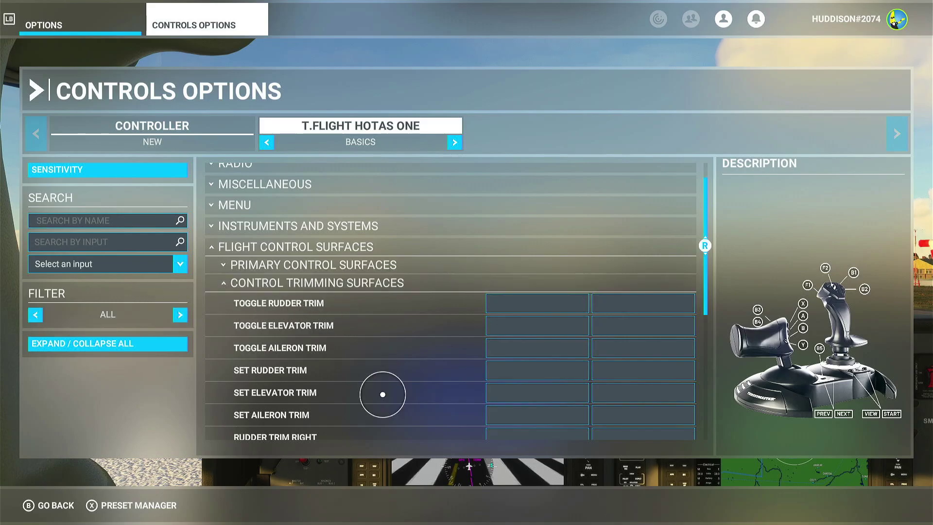
{"action": "scroll", "coordinate": [382, 392], "scroll_direction": "down", "scroll_amount": 1}
{"action": "scroll", "coordinate": [383, 394], "scroll_direction": "down", "scroll_amount": 4}
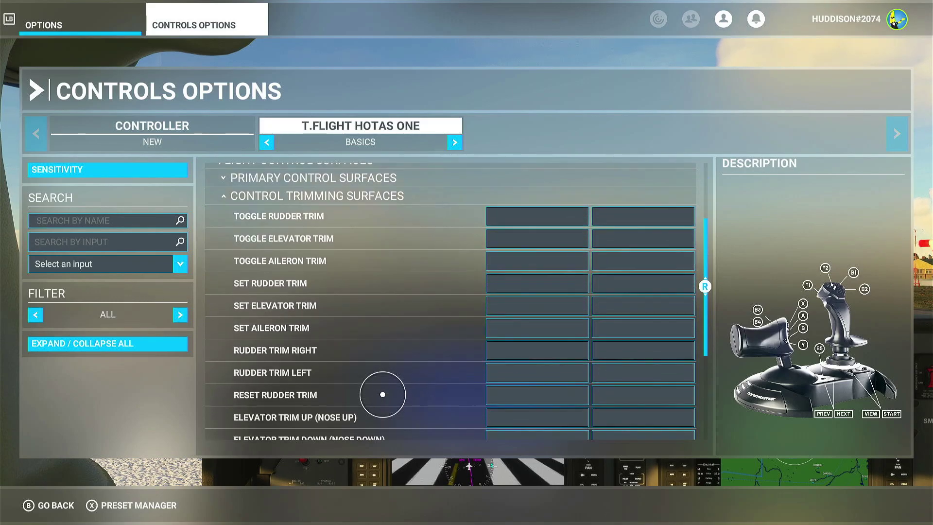
{"action": "scroll", "coordinate": [382, 394], "scroll_direction": "down", "scroll_amount": 3}
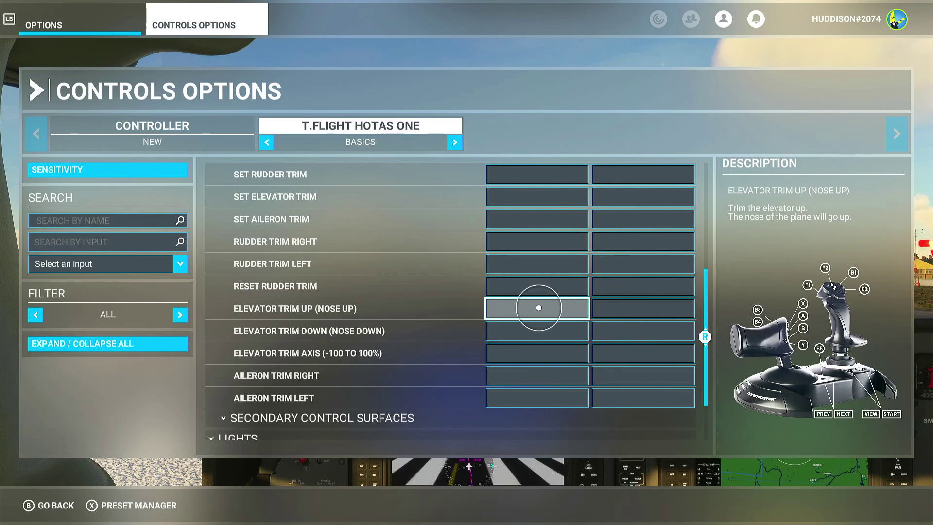
Bind B2 to Elevator Trim Up (Nose Up), accepting the Brakes conflict, and save the profile.
{"action": "left_click", "coordinate": [539, 308]}
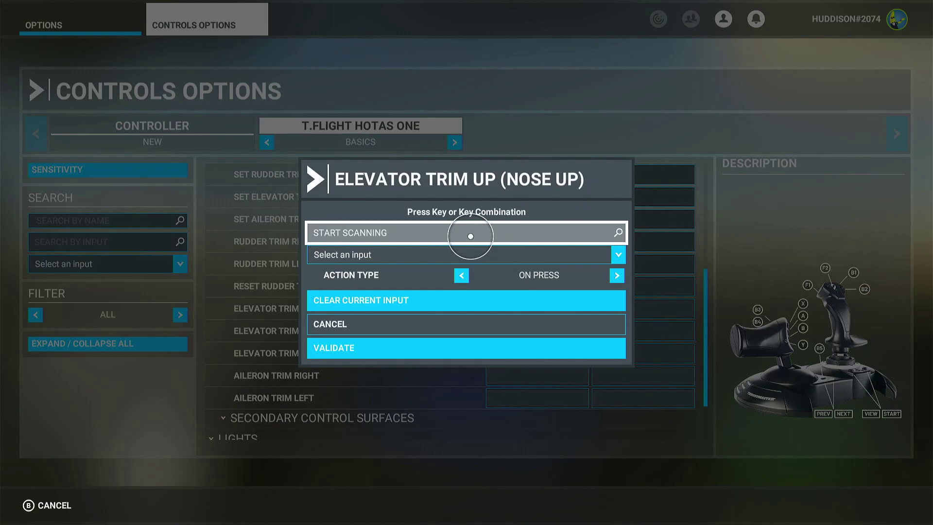
{"action": "left_click", "coordinate": [471, 237]}
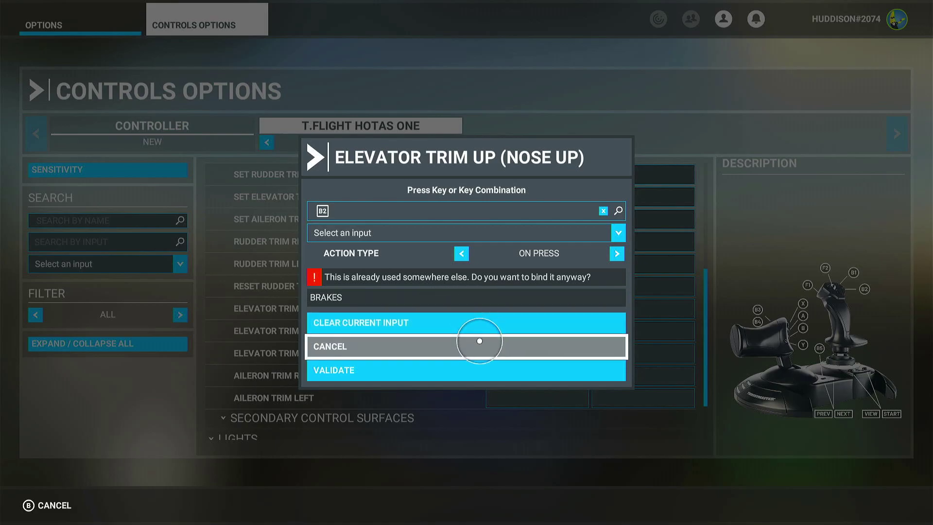
{"action": "left_click", "coordinate": [480, 370]}
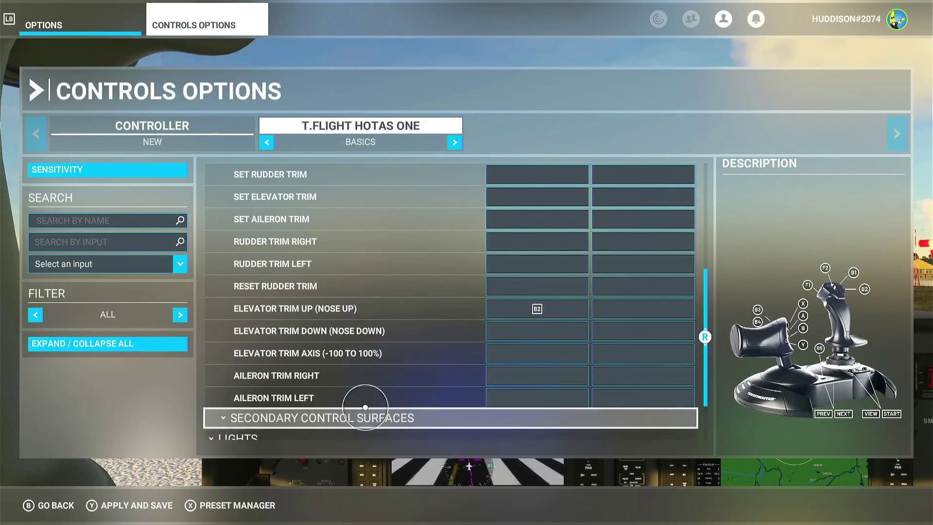
{"action": "key", "text": "y"}
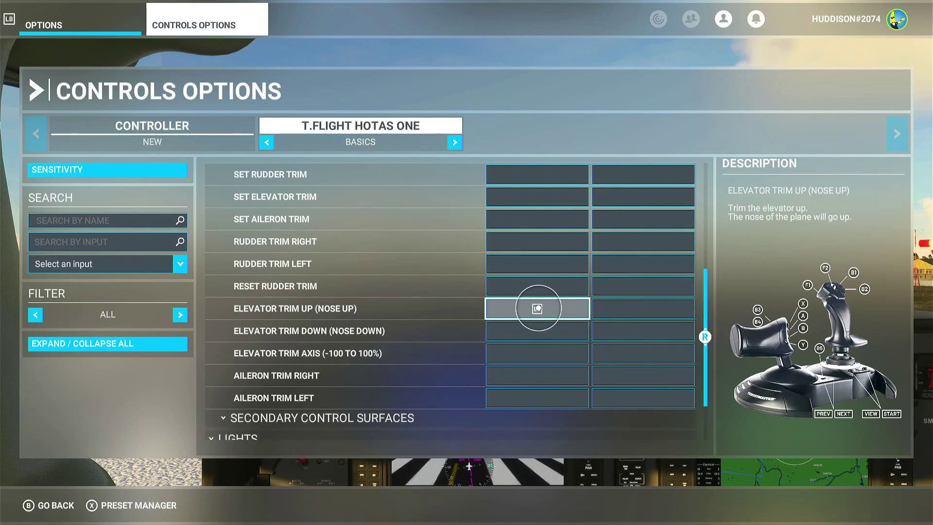
{"action": "left_click", "coordinate": [550, 330]}
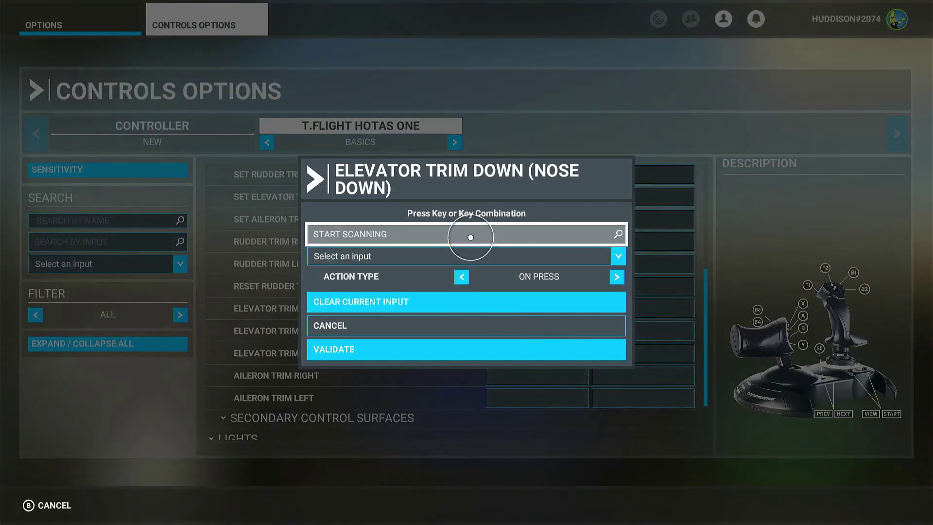
Scan and validate B1 as the Elevator Trim Down (Nose Down) input.
{"action": "left_click", "coordinate": [470, 237]}
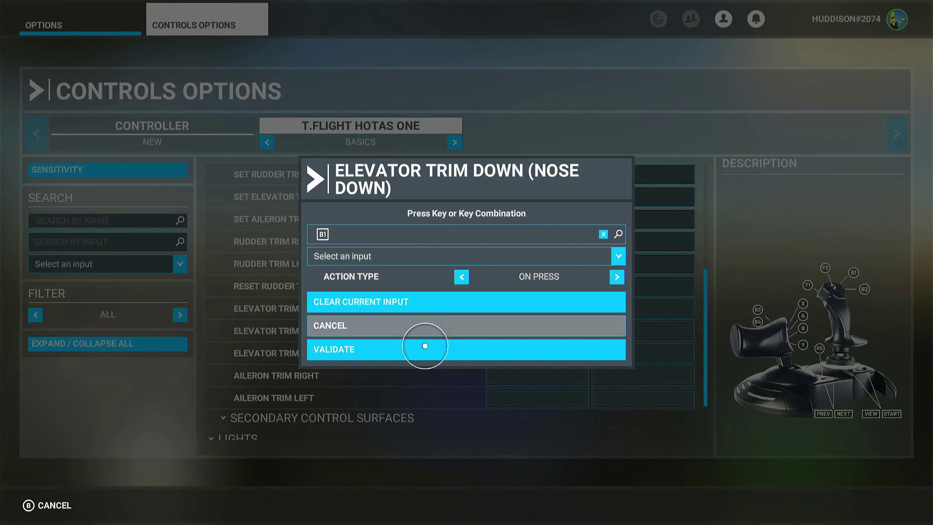
{"action": "left_click", "coordinate": [424, 345]}
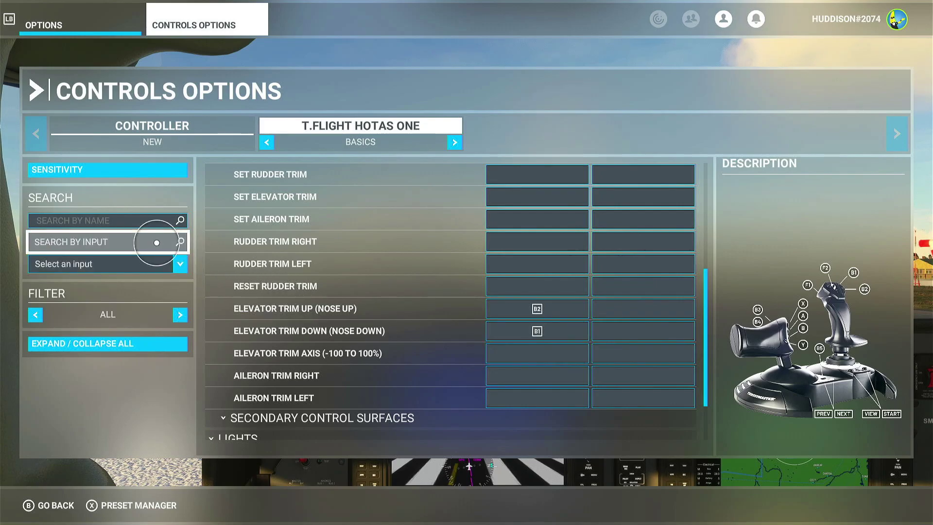
Find Brakes via a B2 input search and rebind it to F1, accepting the conflict warning.
{"action": "left_click", "coordinate": [135, 242]}
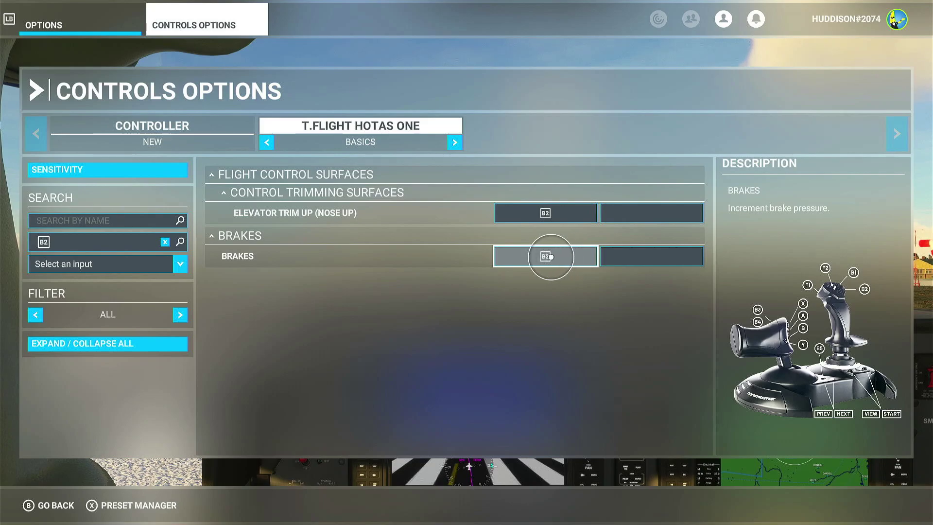
{"action": "left_click", "coordinate": [551, 257]}
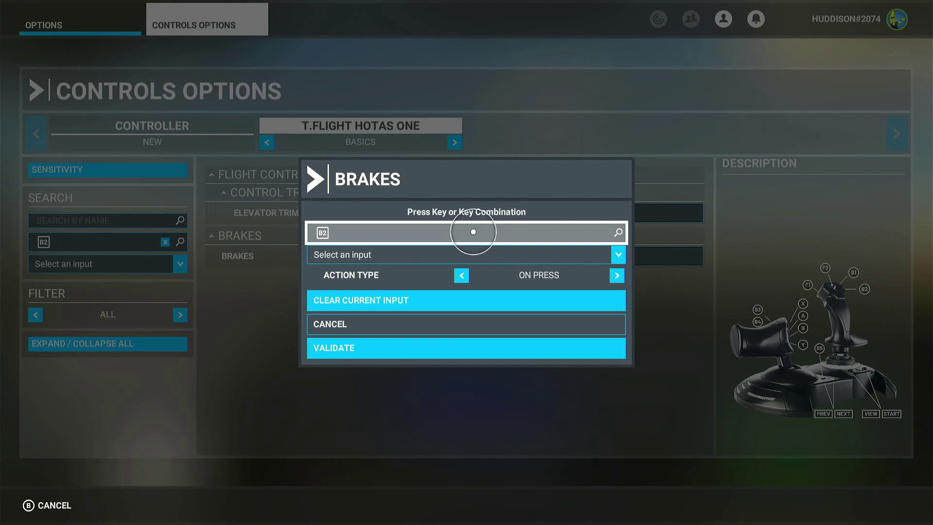
{"action": "key", "text": "Down"}
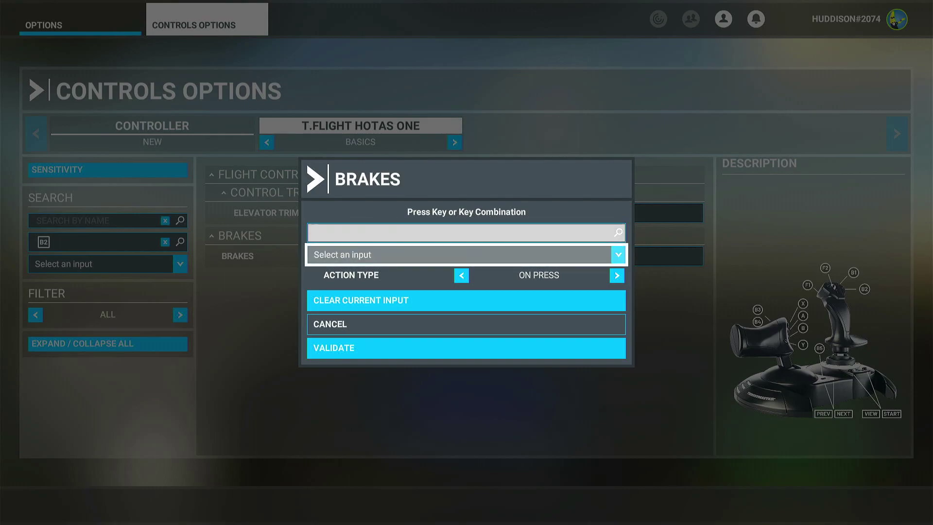
{"action": "key", "text": "F1"}
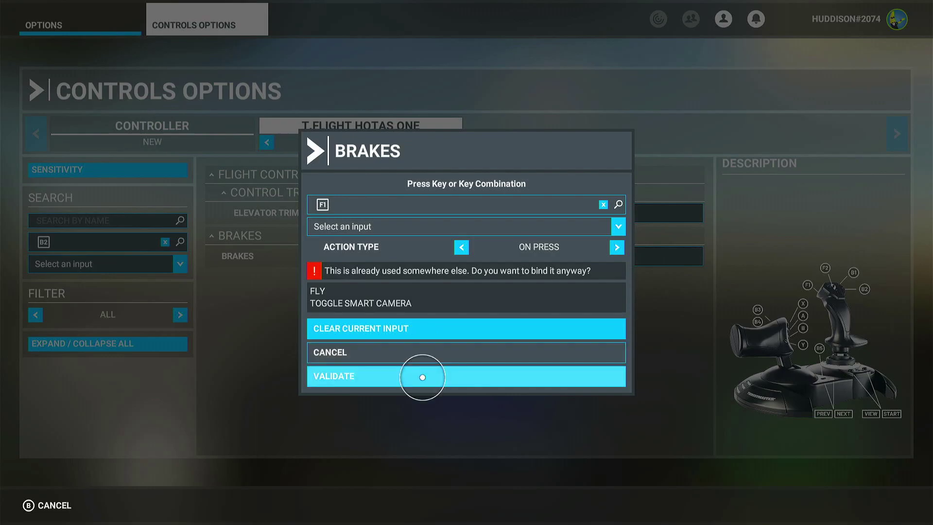
{"action": "left_click", "coordinate": [423, 377]}
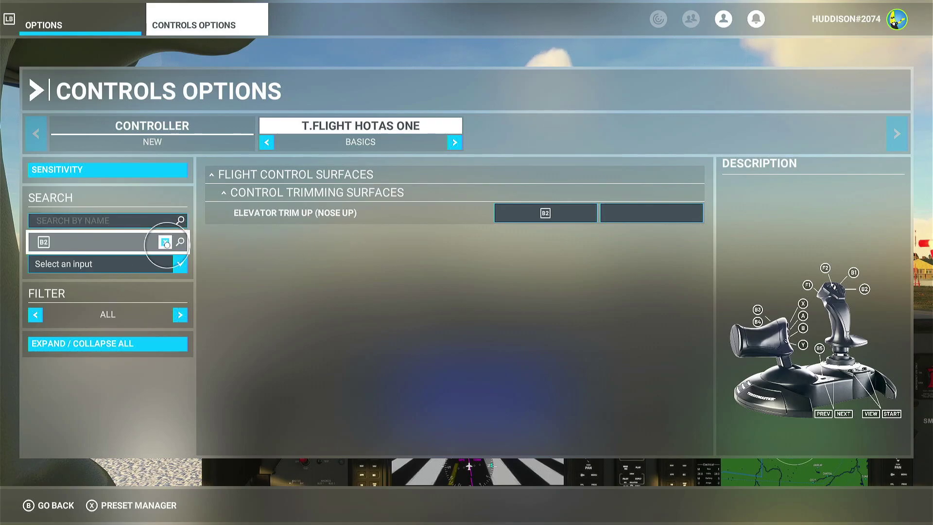
{"action": "left_click", "coordinate": [166, 243]}
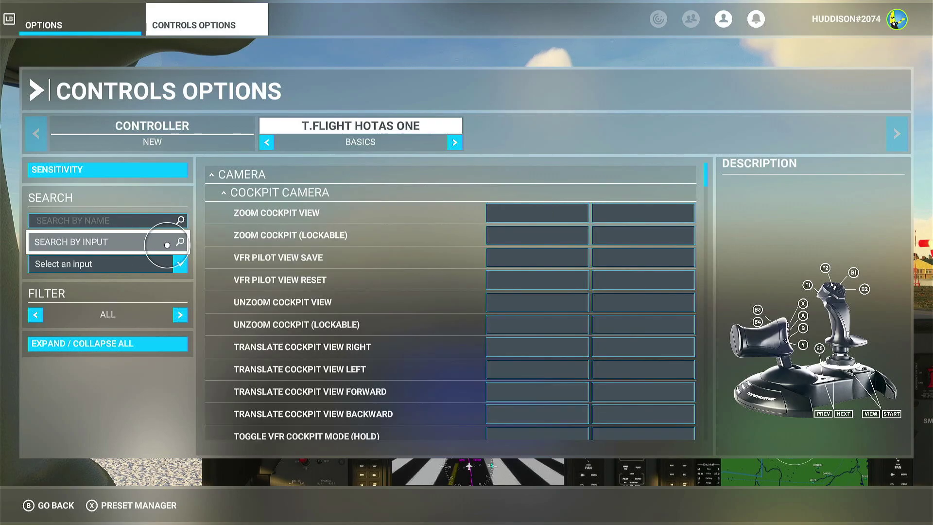
Search bindings by F1, clear F1 from Toggle Smart Camera, and save the profile.
{"action": "left_click", "coordinate": [117, 243]}
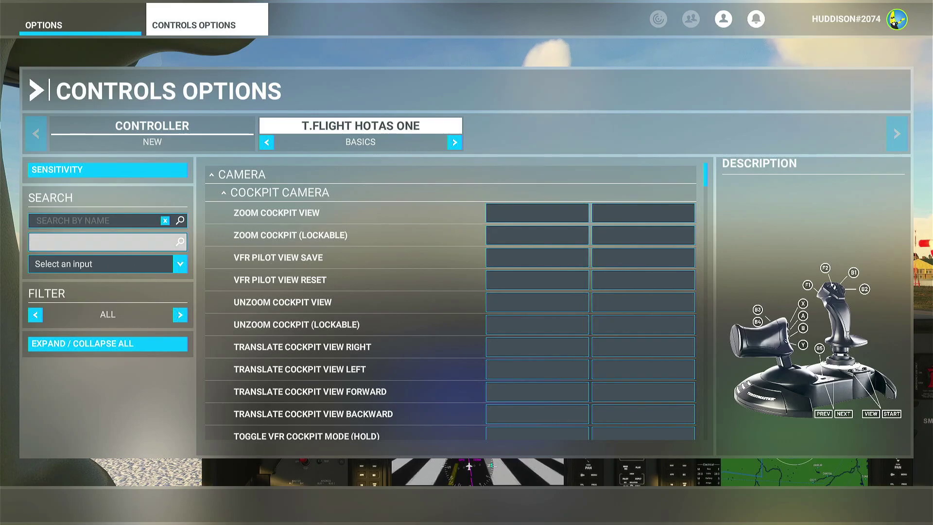
{"action": "key", "text": "F1"}
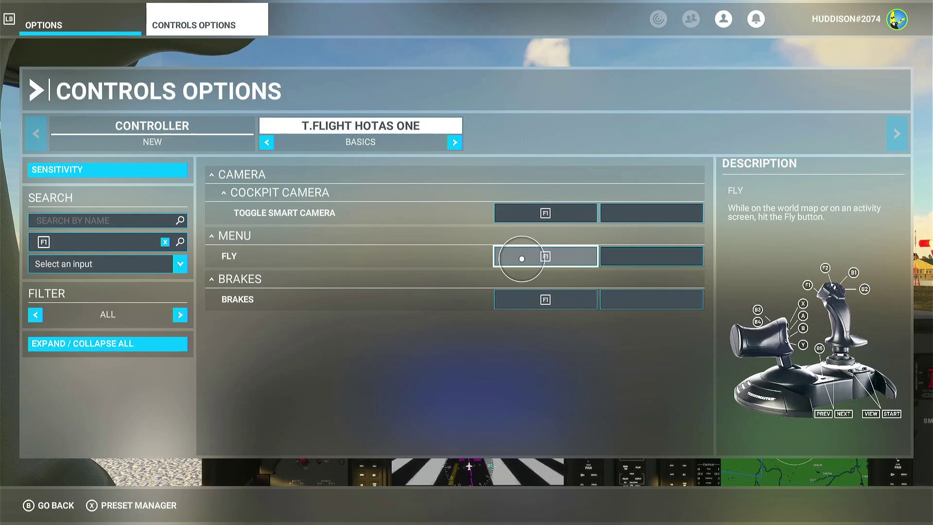
{"action": "left_click", "coordinate": [551, 214]}
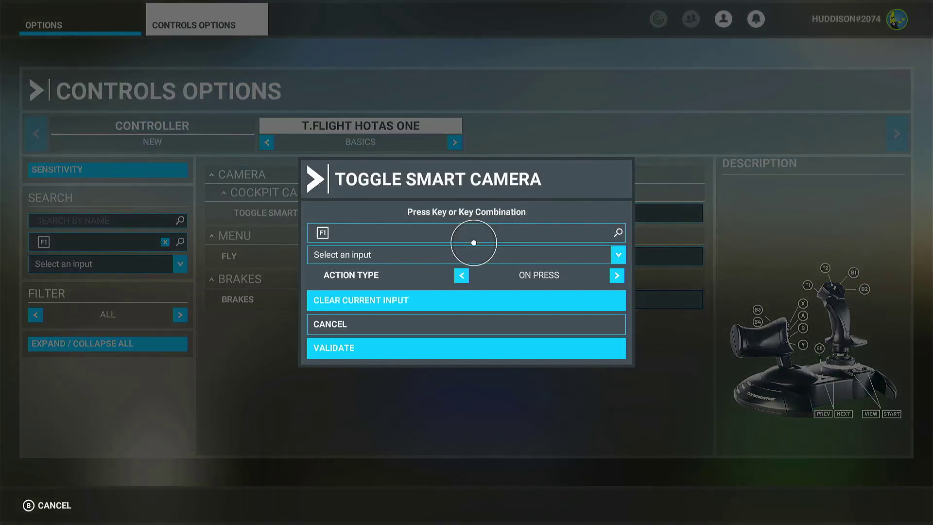
{"action": "left_click", "coordinate": [473, 297]}
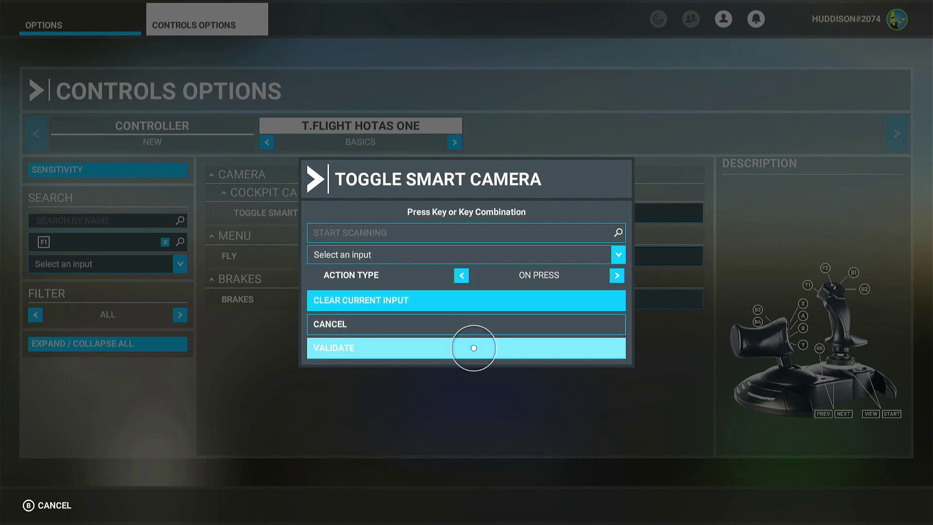
{"action": "left_click", "coordinate": [474, 354]}
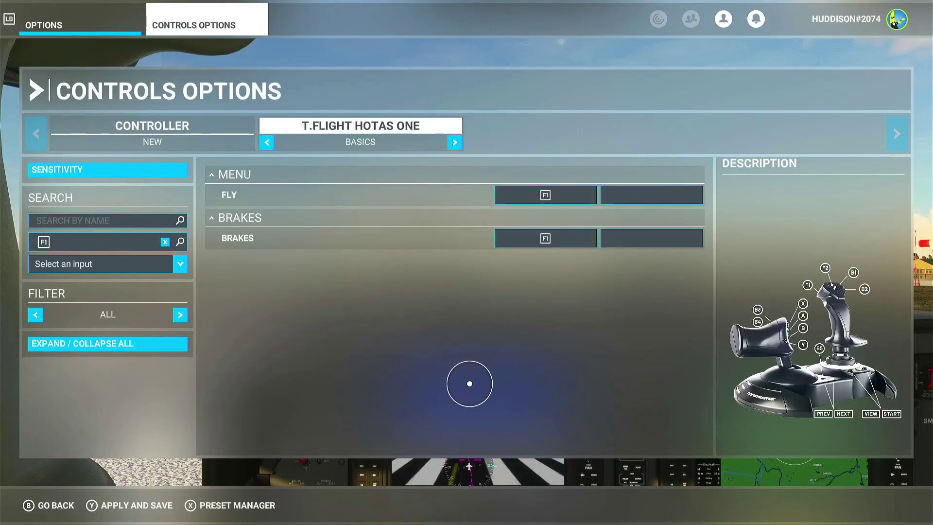
{"action": "key", "text": "y"}
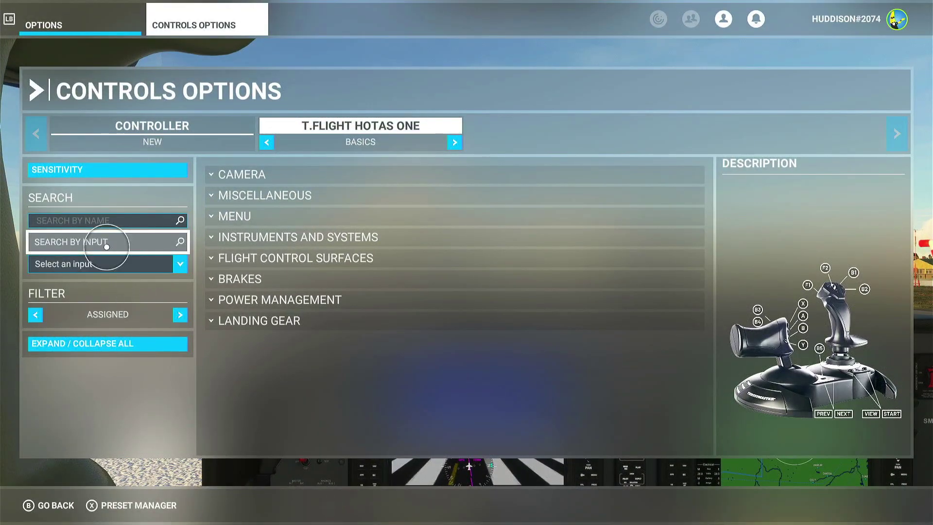
Activate Search by Input on the assigned-only, collapsed binding list.
{"action": "left_click", "coordinate": [134, 246]}
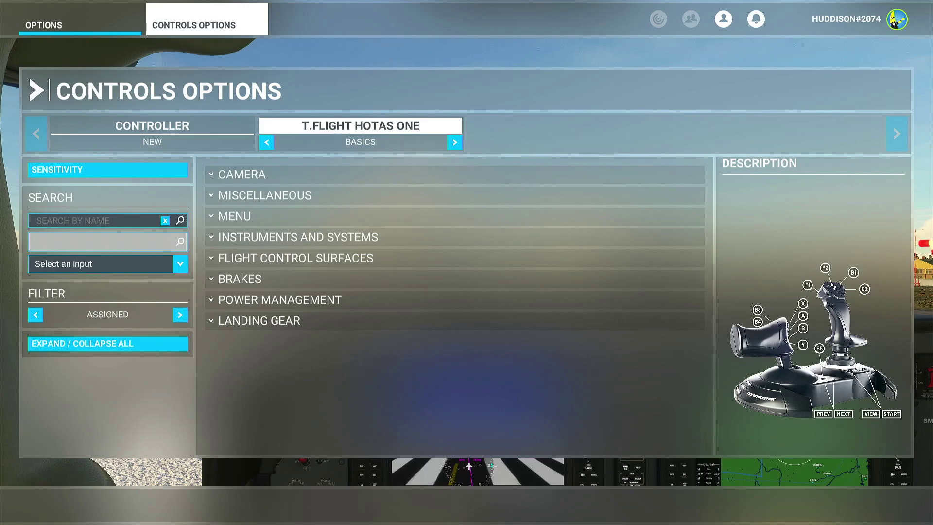
Clear the X button from Auto Start Engine under Engine Instruments and remove the X filter.
{"action": "key", "text": "x"}
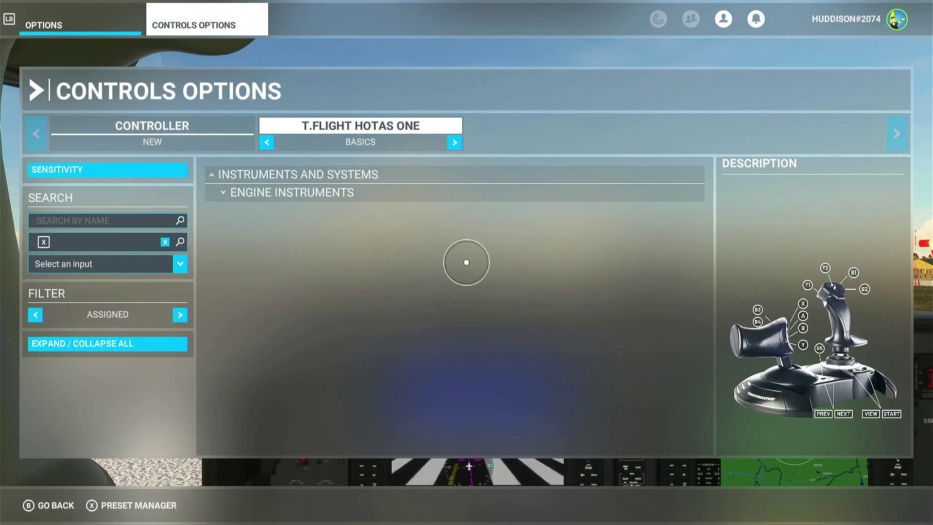
{"action": "left_click", "coordinate": [455, 194]}
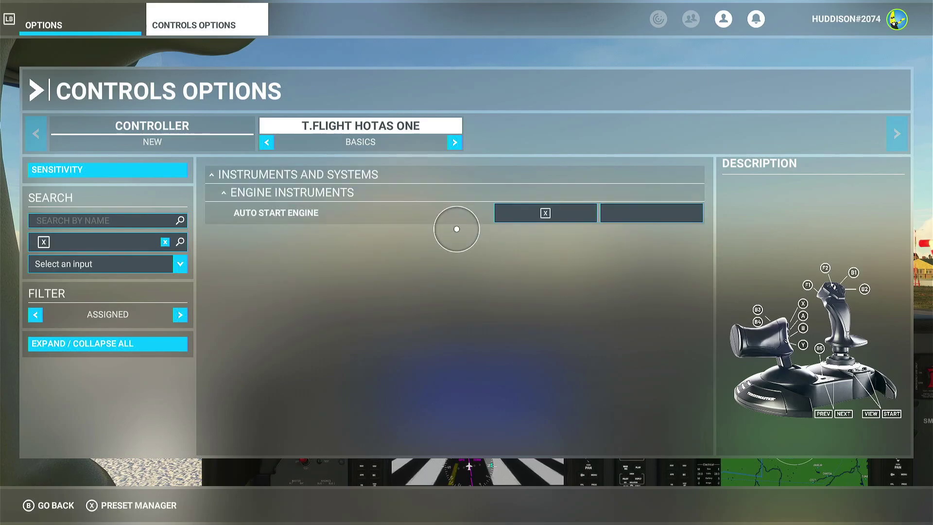
{"action": "left_click", "coordinate": [530, 222]}
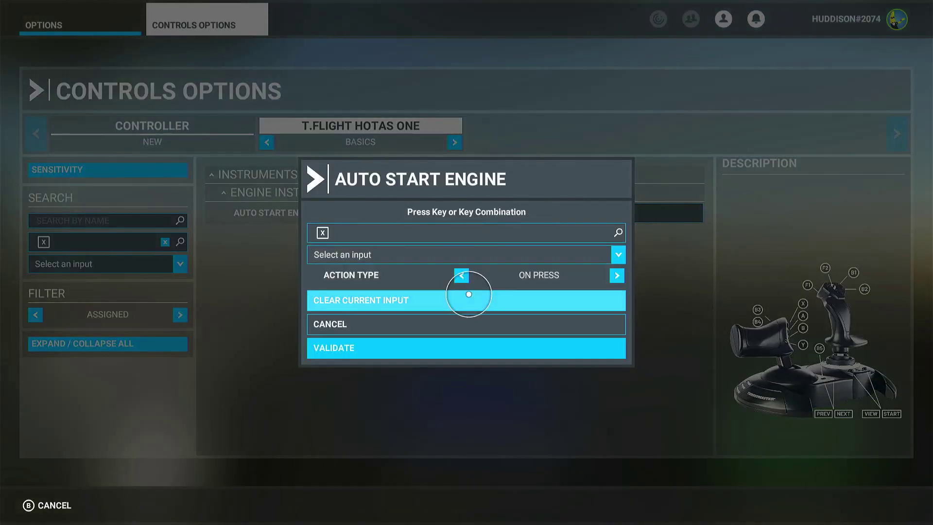
{"action": "left_click", "coordinate": [468, 299]}
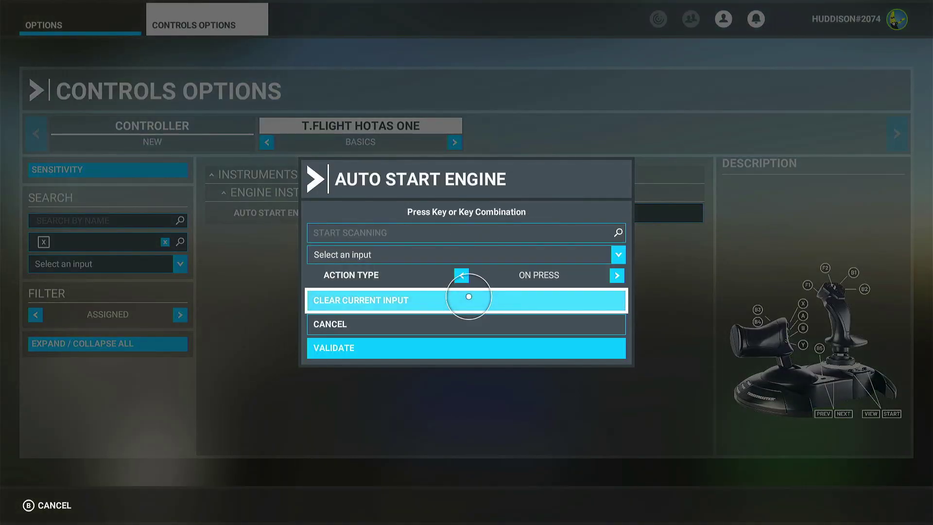
{"action": "left_click", "coordinate": [468, 343]}
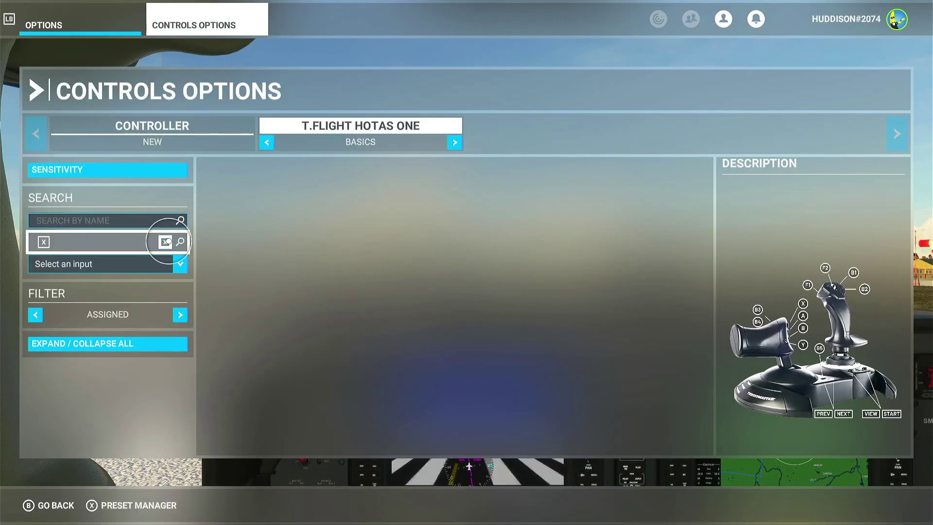
{"action": "left_click", "coordinate": [165, 241]}
Re-check input searches for X and A, confirming neither has remaining bindings.
{"action": "left_click", "coordinate": [112, 242]}
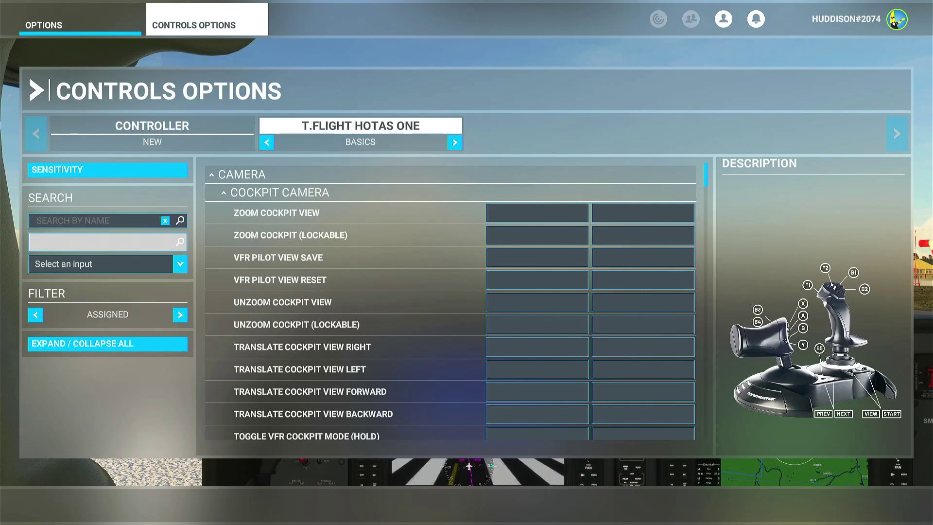
{"action": "key", "text": "x"}
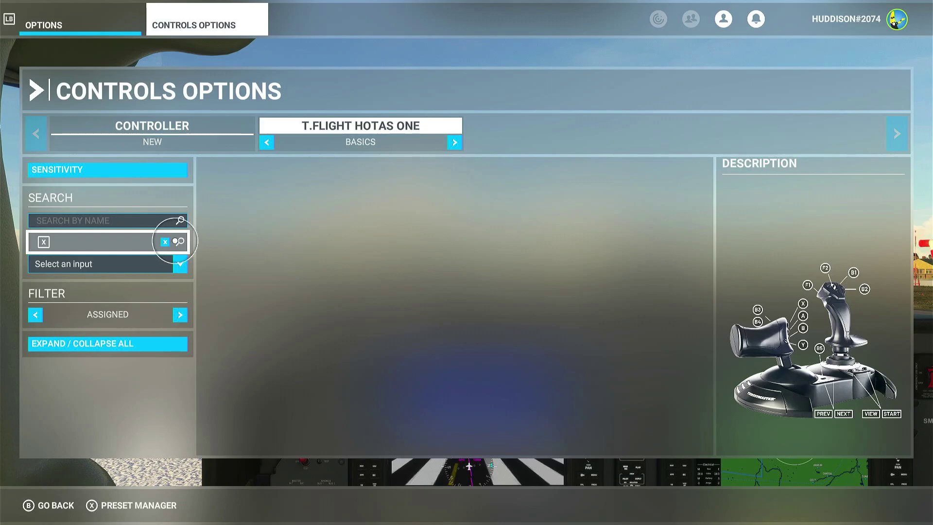
{"action": "left_click", "coordinate": [169, 242]}
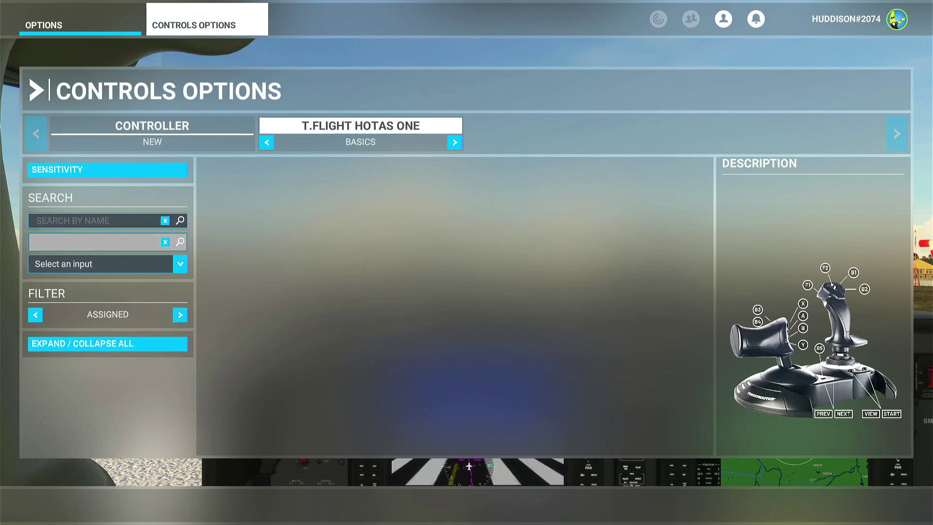
{"action": "key", "text": "a"}
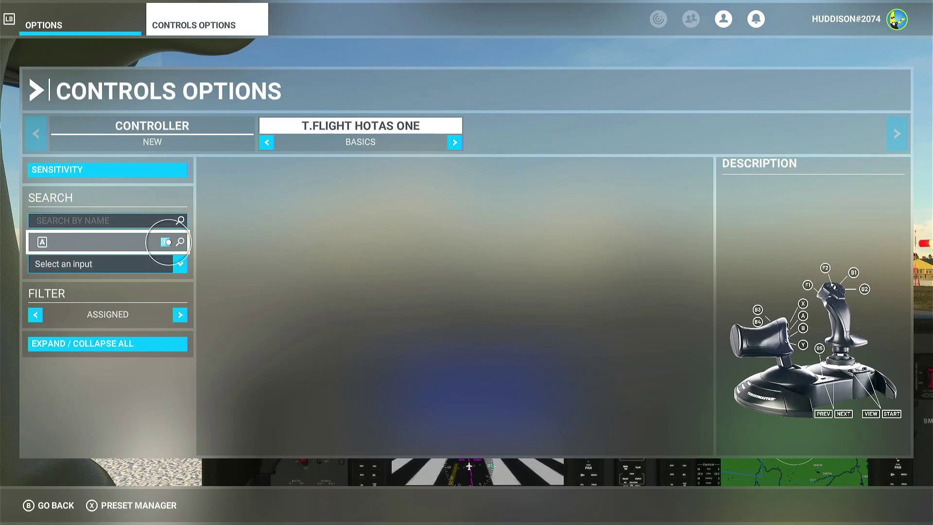
{"action": "left_click", "coordinate": [166, 242]}
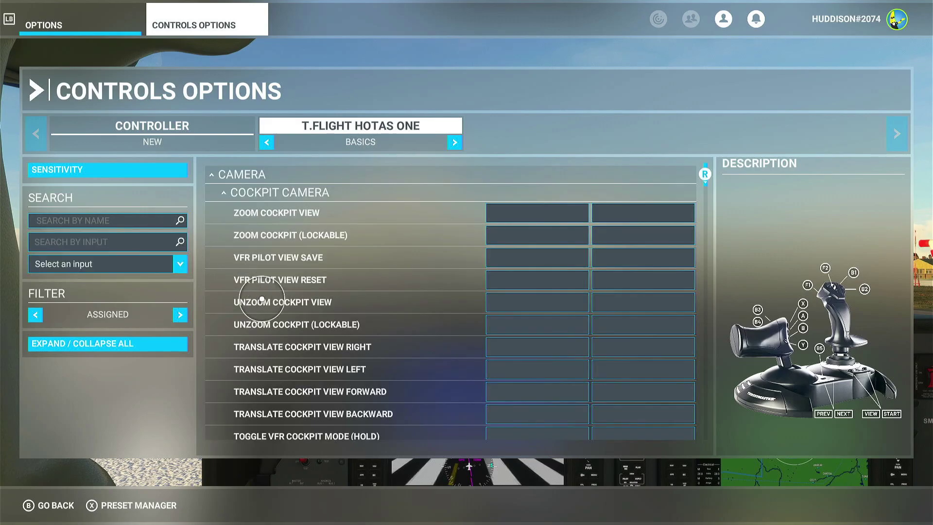
{"action": "left_click", "coordinate": [108, 247]}
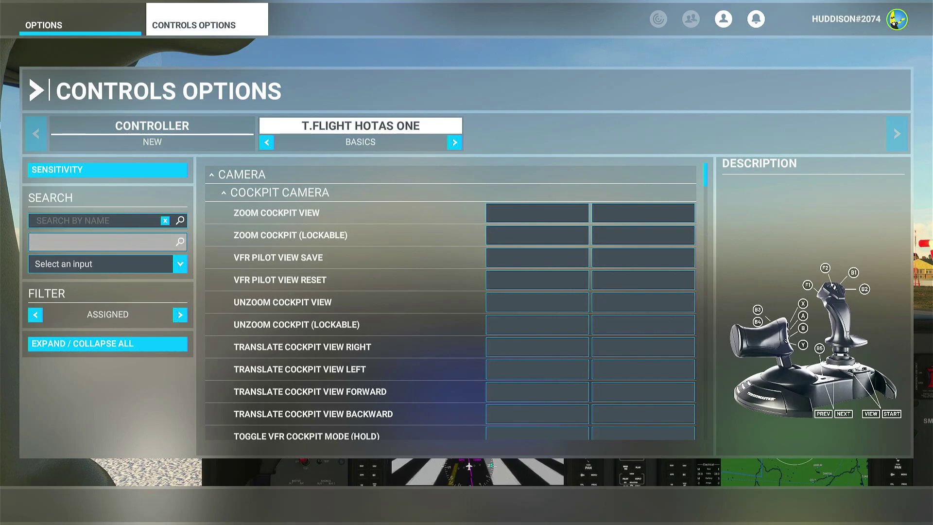
Rebind Toggle Parking Brakes from A to Y, accepting the Toggle Spoilers conflict.
{"action": "key", "text": "a"}
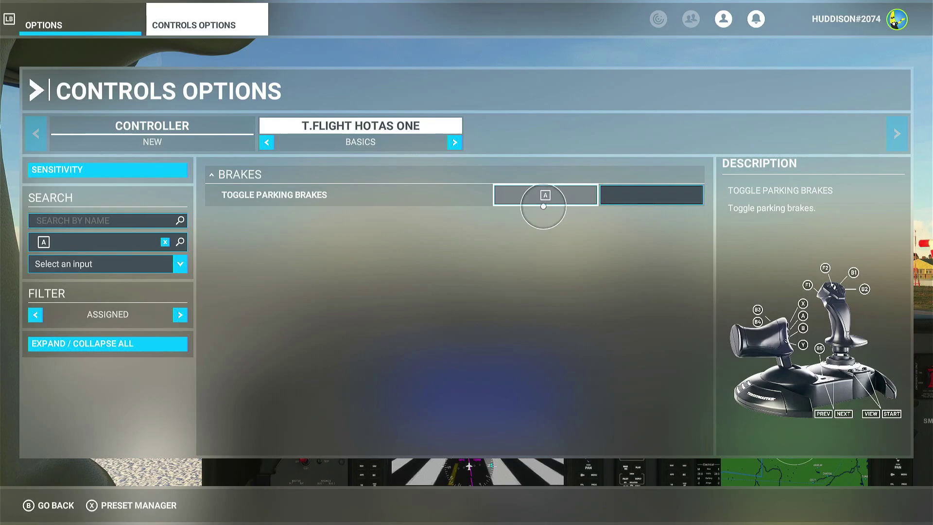
{"action": "left_click", "coordinate": [543, 199]}
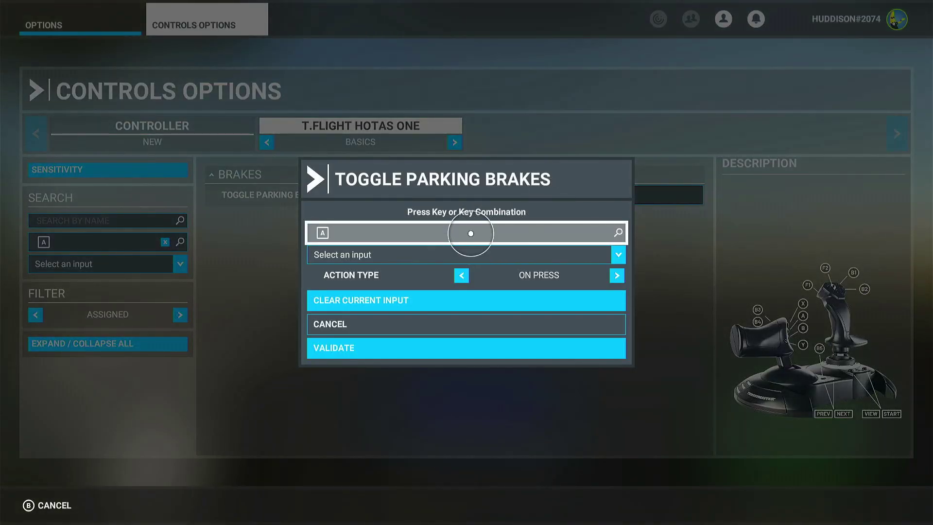
{"action": "key", "text": "Down"}
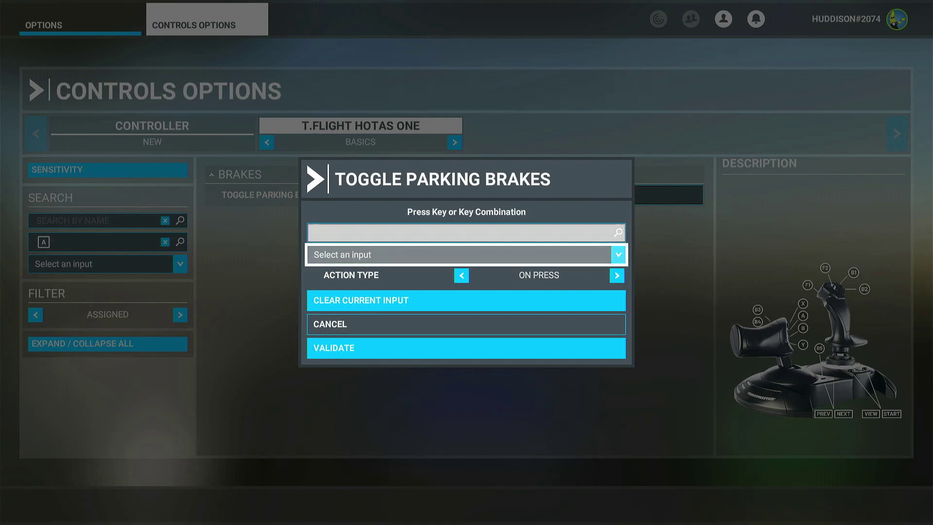
{"action": "key", "text": "y"}
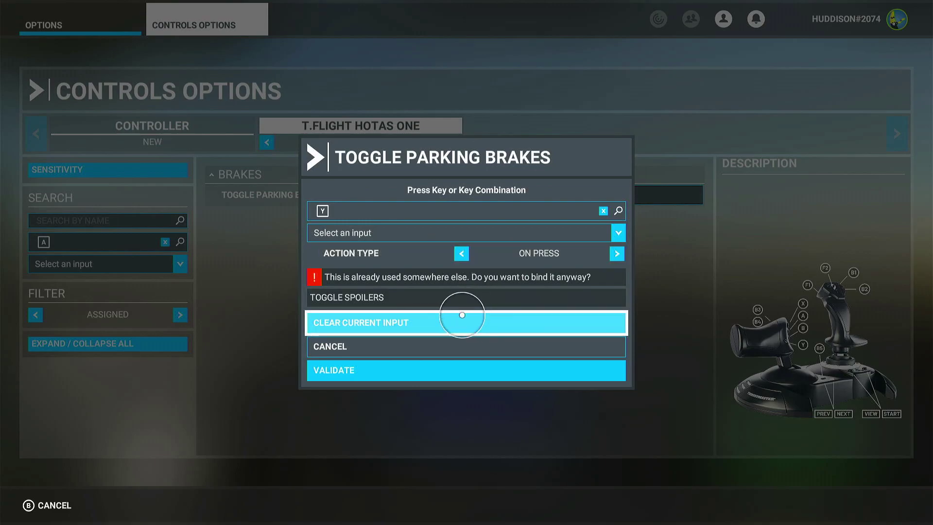
{"action": "left_click", "coordinate": [462, 369]}
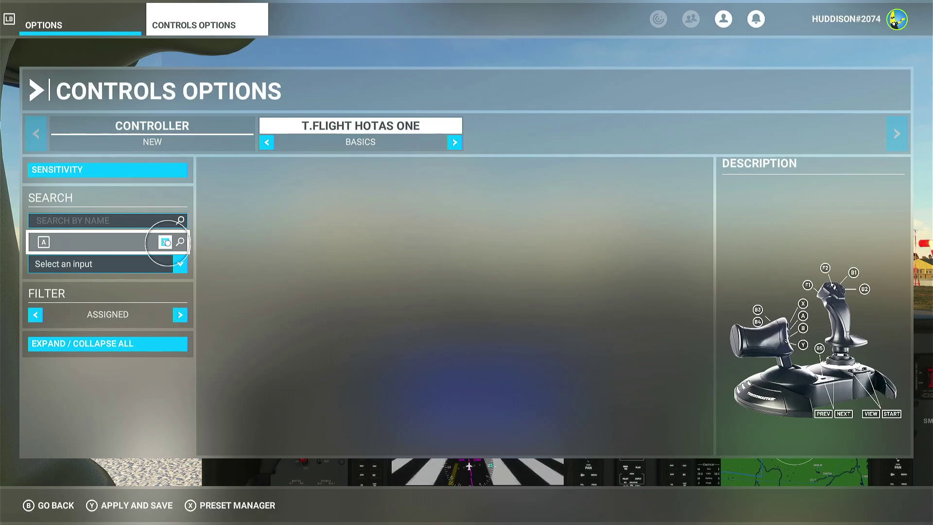
Search bindings by Y and clear Y from Toggle Spoilers under Secondary Control Surfaces.
{"action": "left_click", "coordinate": [165, 242]}
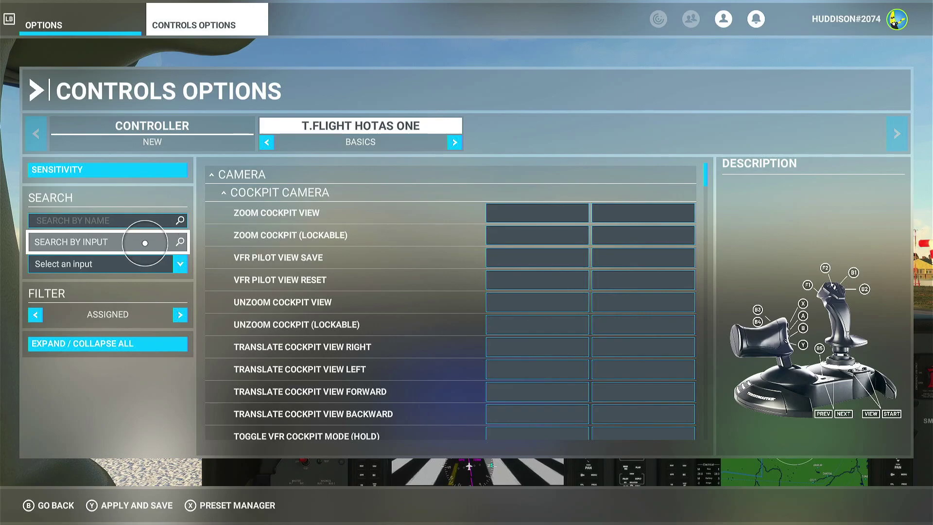
{"action": "left_click", "coordinate": [145, 243]}
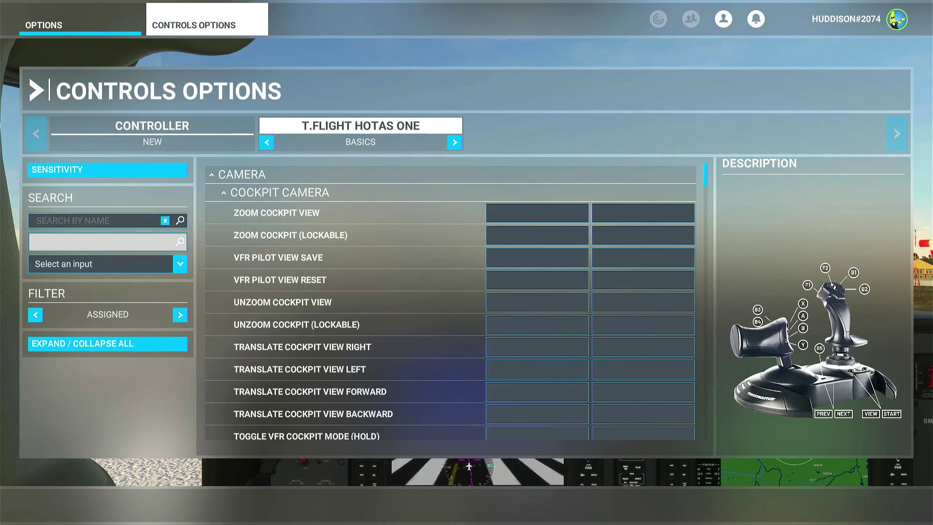
{"action": "key", "text": "y"}
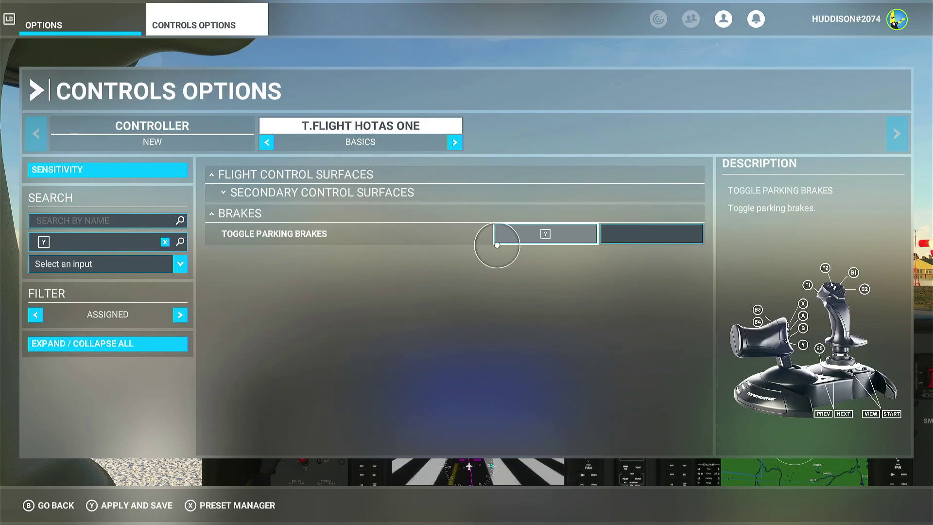
{"action": "left_click", "coordinate": [503, 194]}
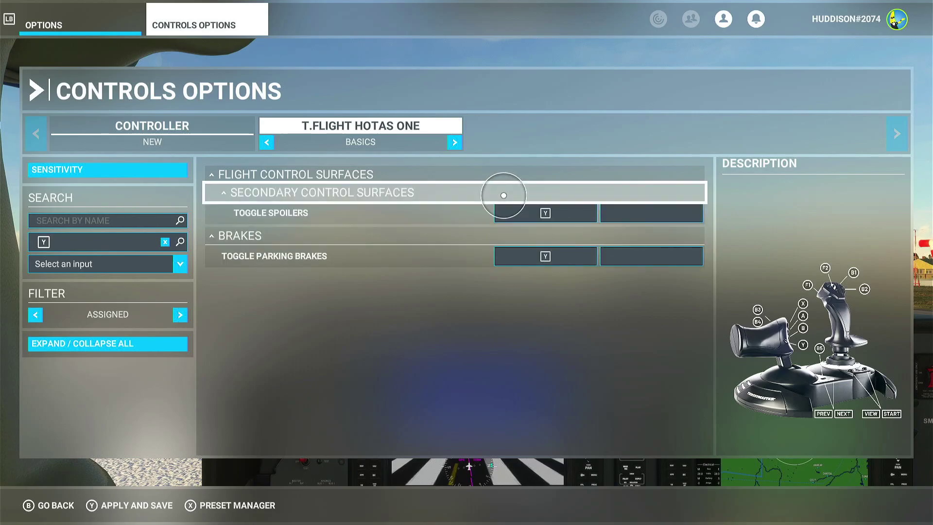
{"action": "left_click", "coordinate": [541, 215]}
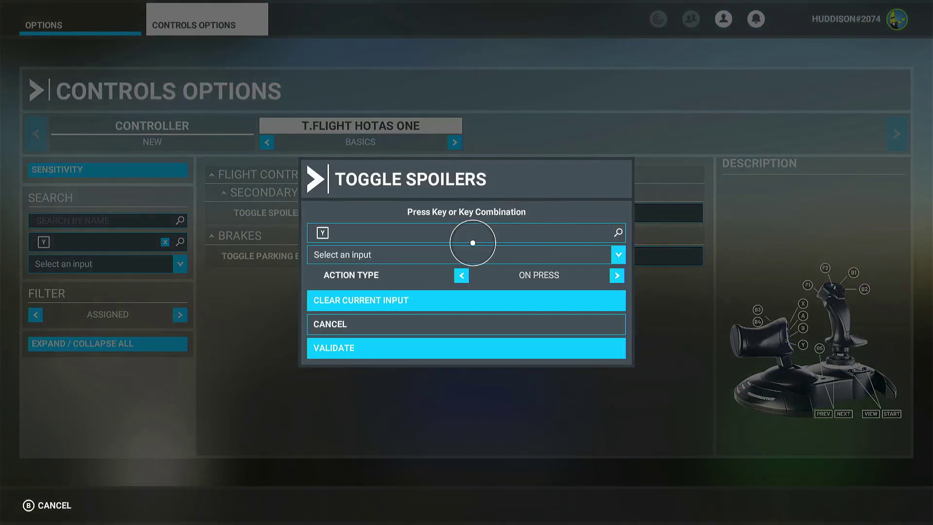
{"action": "left_click", "coordinate": [473, 301]}
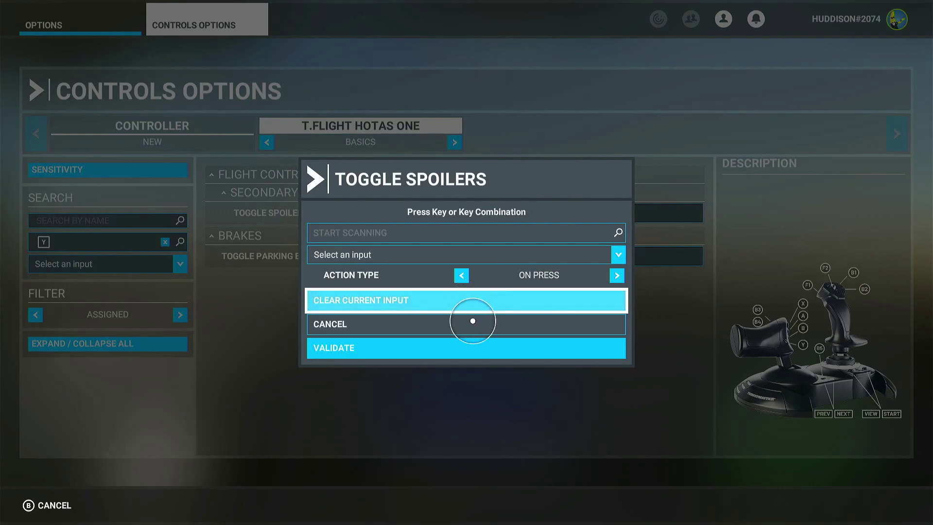
{"action": "left_click", "coordinate": [472, 337]}
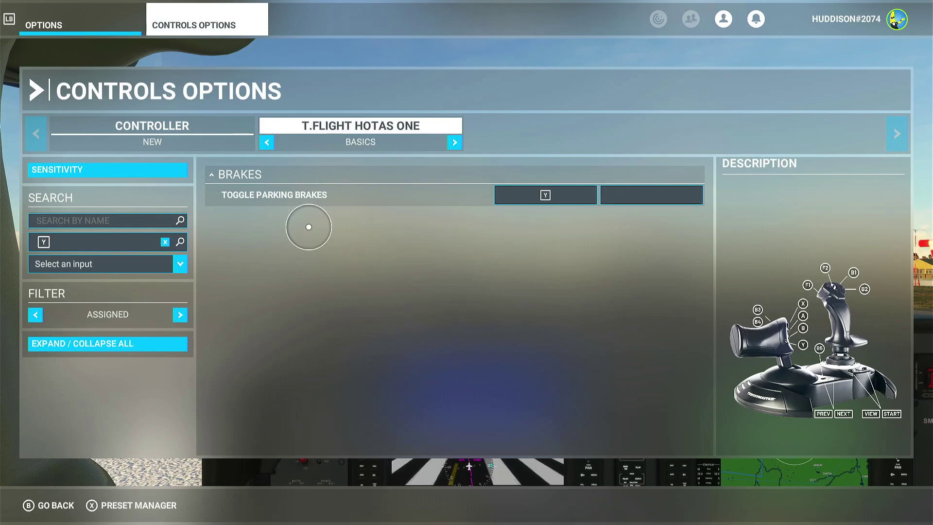
{"action": "left_click", "coordinate": [165, 242]}
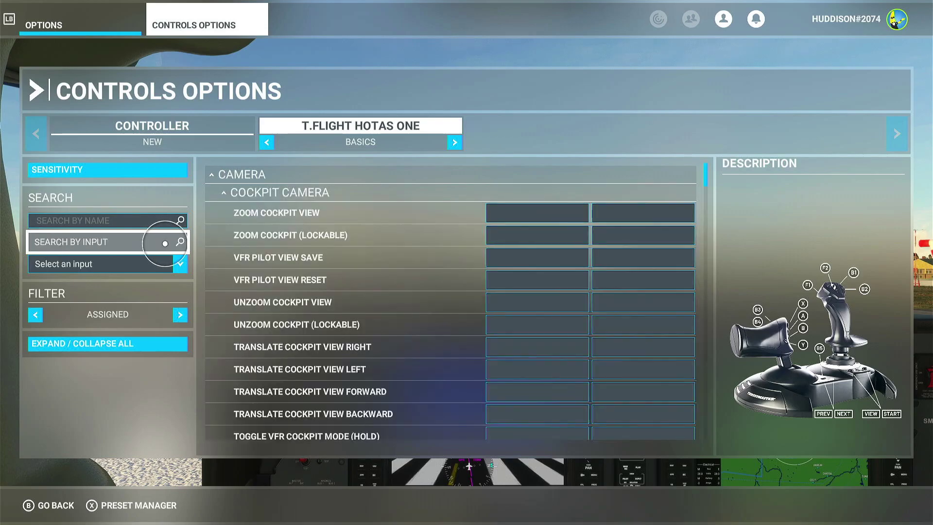
{"action": "left_click", "coordinate": [152, 244]}
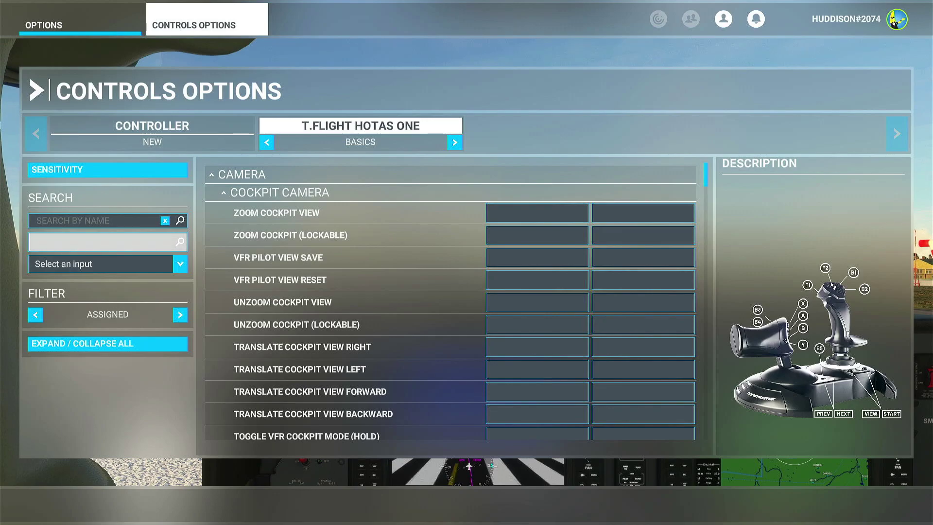
{"action": "key", "text": "b"}
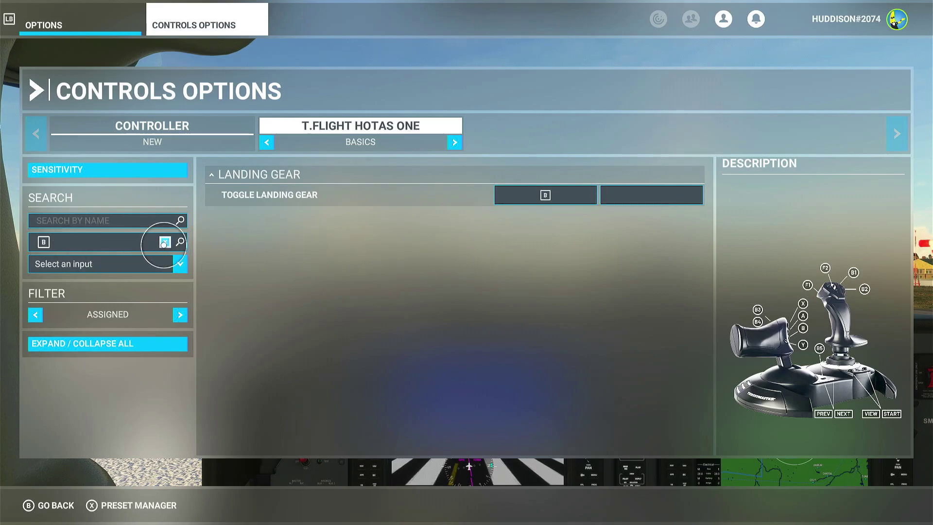
{"action": "left_click", "coordinate": [170, 246]}
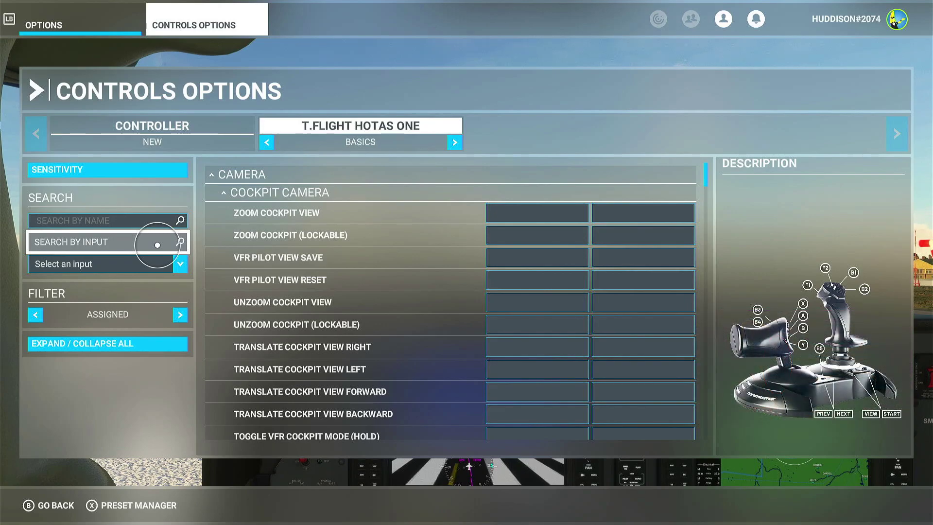
{"action": "left_click", "coordinate": [157, 244]}
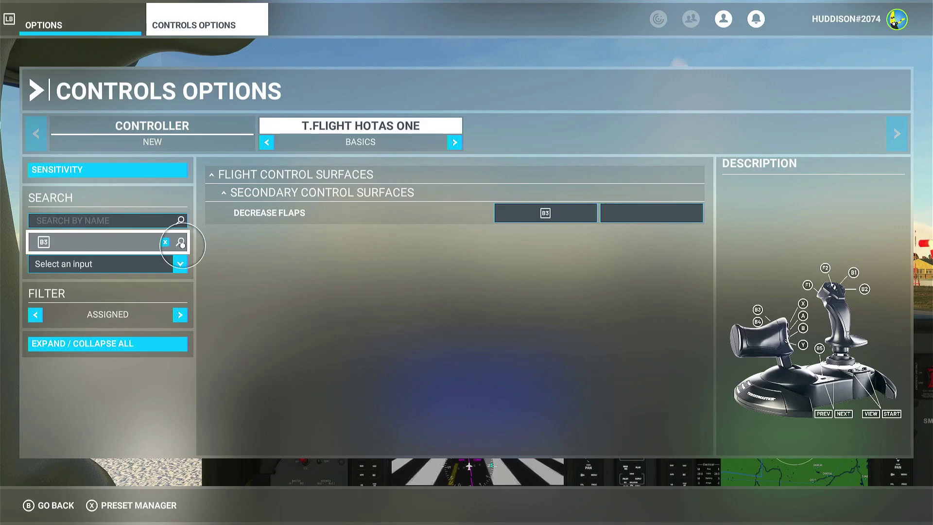
{"action": "left_click", "coordinate": [165, 242]}
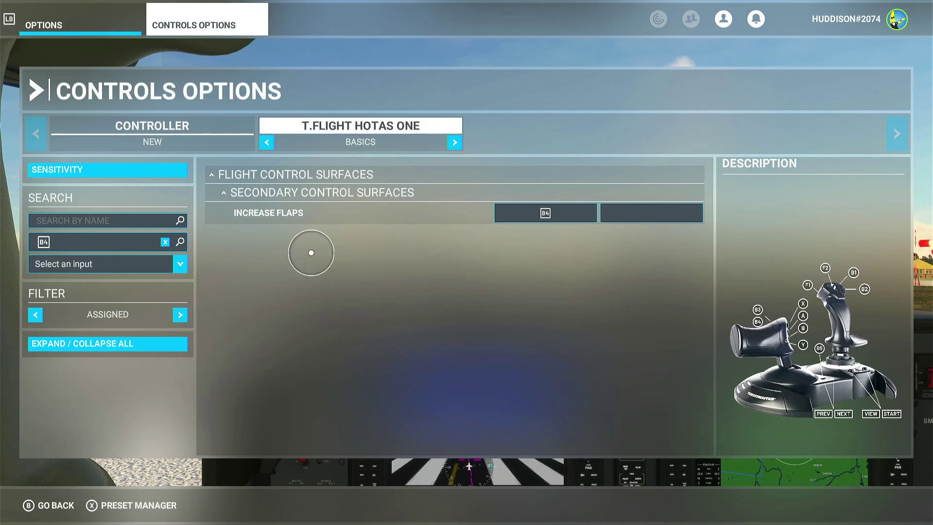
{"action": "left_click", "coordinate": [164, 242]}
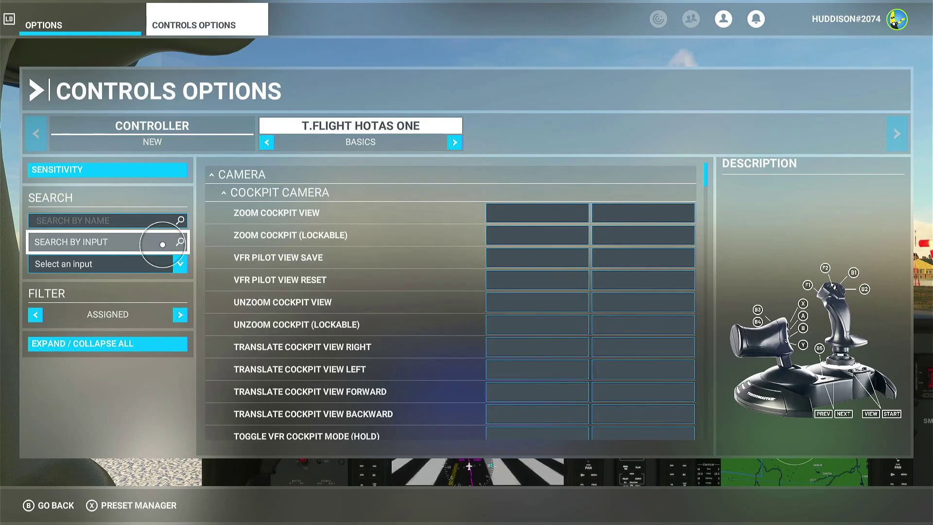